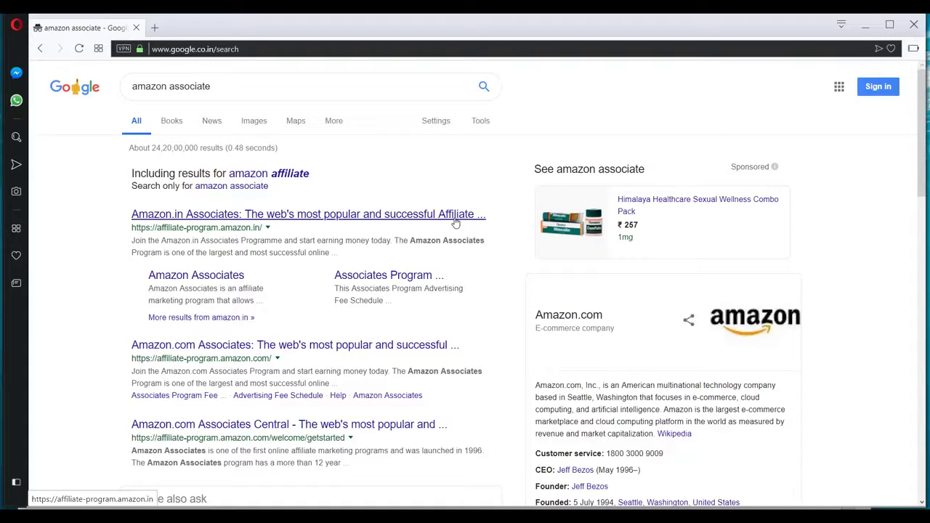
- Follow the first Google result, 'Amazon.in Associates', to the affiliate-program.amazon.in home page
scroll(455, 222, down, 3)
scroll(453, 222, up, 3)
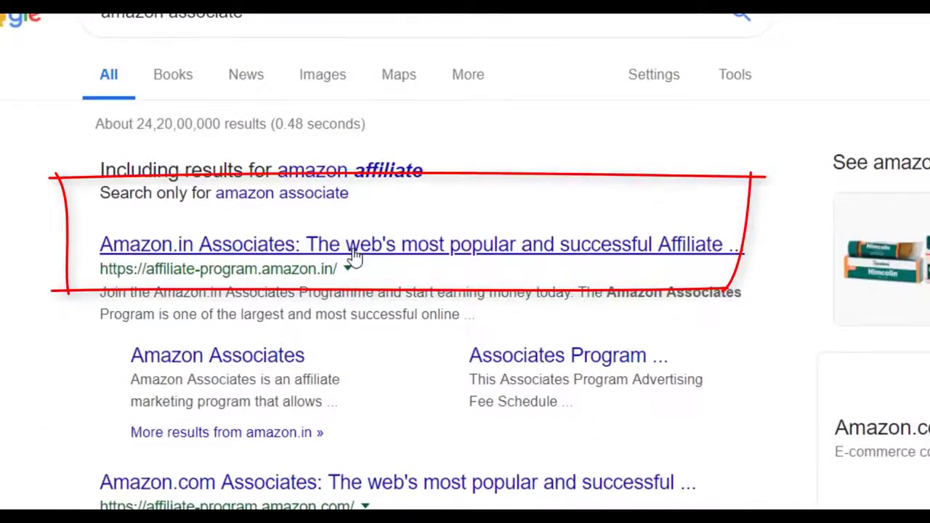
click(353, 251)
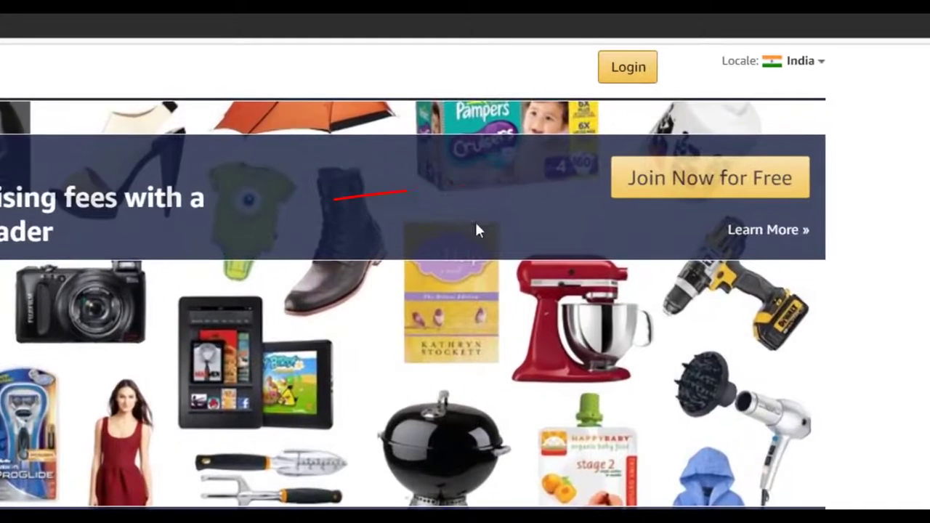
- Start the free Associates signup and enter the new Amazon account's name and email address
click(722, 187)
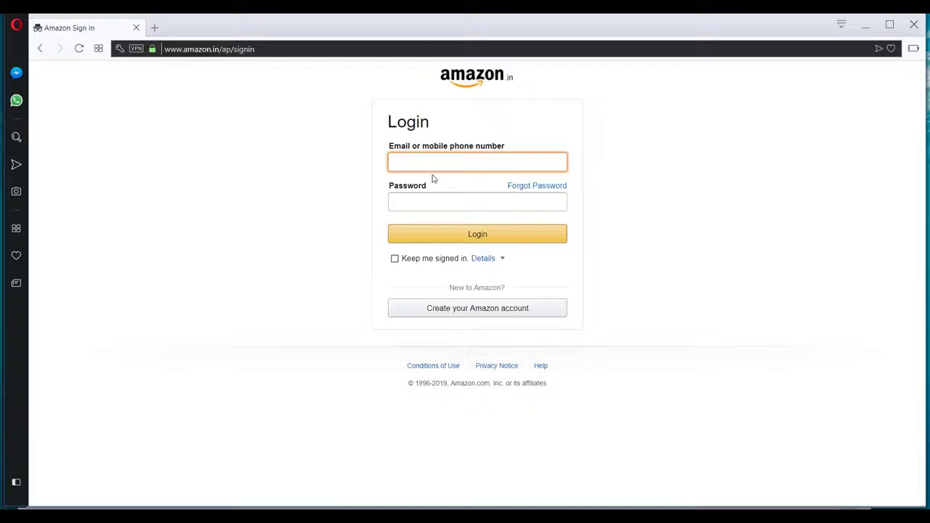
click(468, 313)
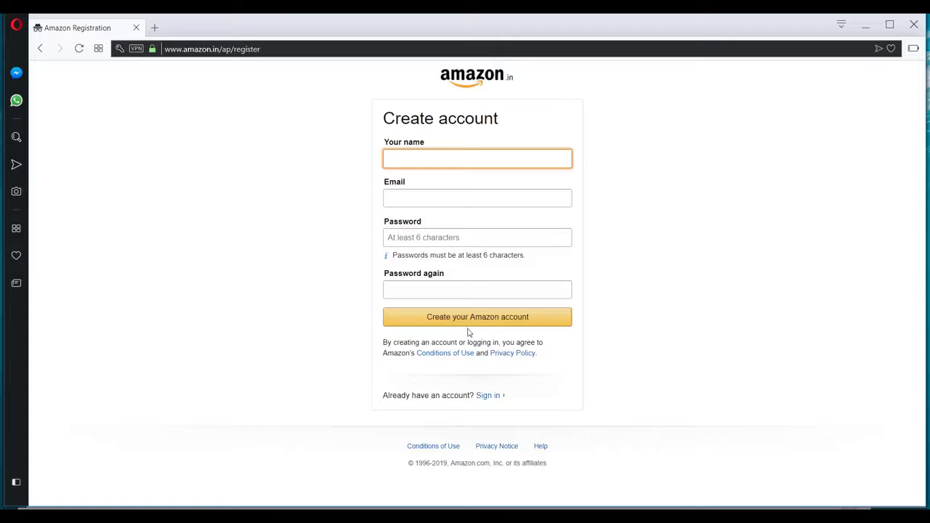
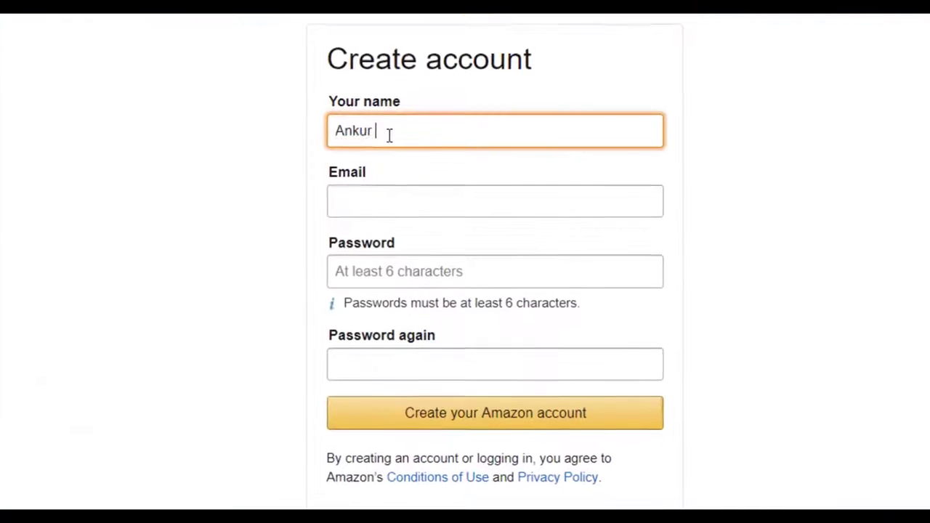
key(Tab)
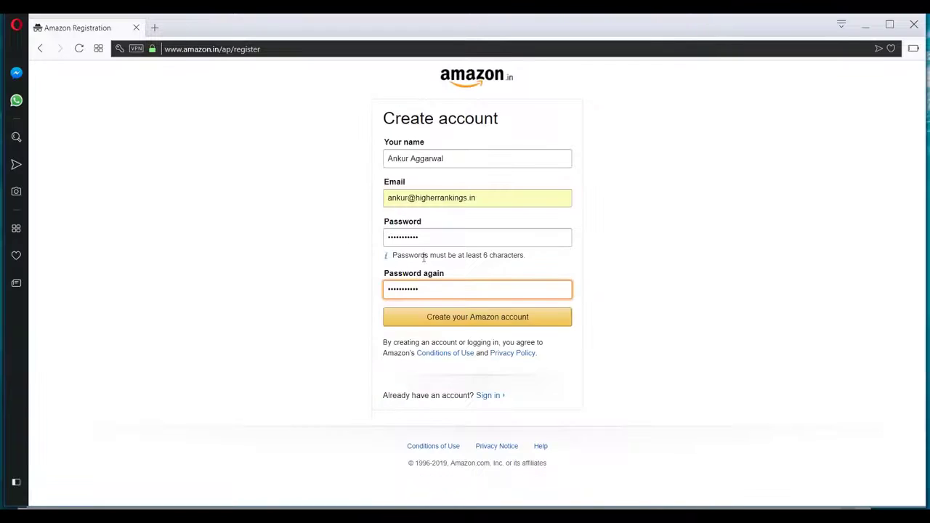
- Submit the account registration and verify the email with the emailed one-time code
click(461, 324)
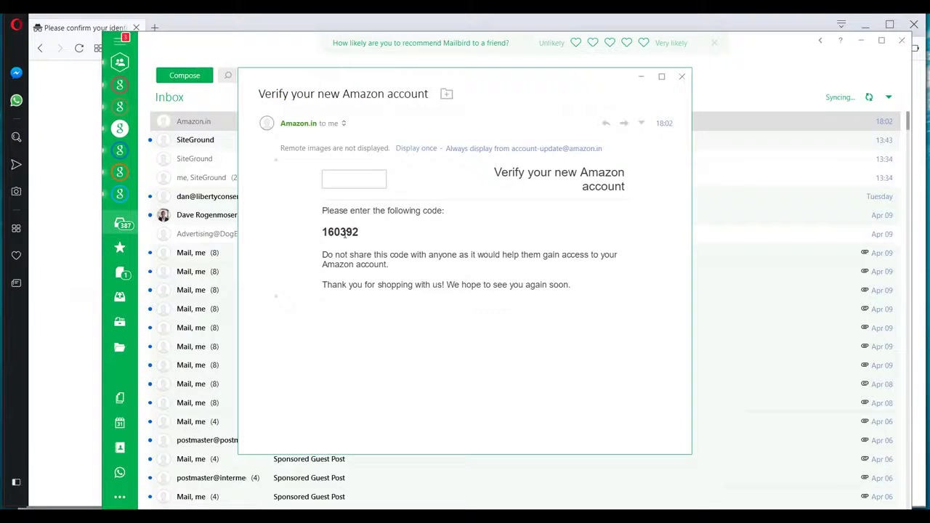
double_click(340, 232)
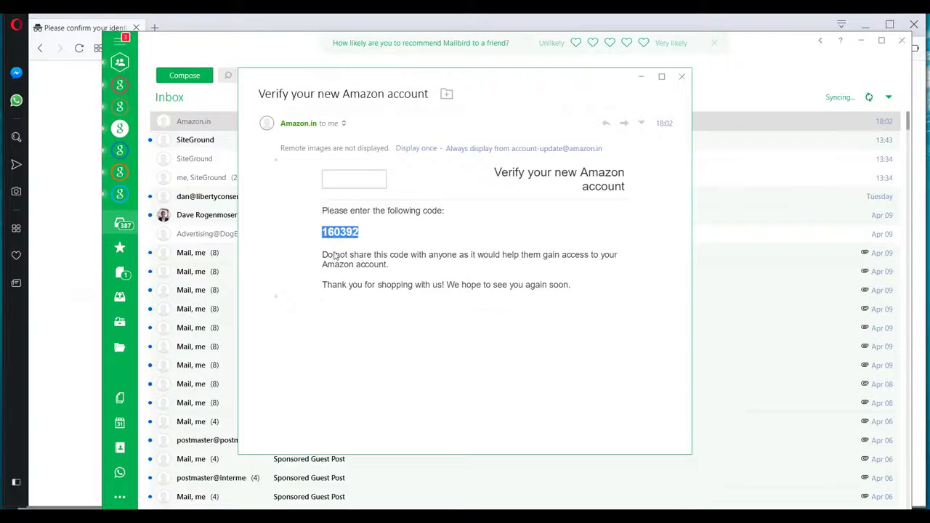
click(477, 229)
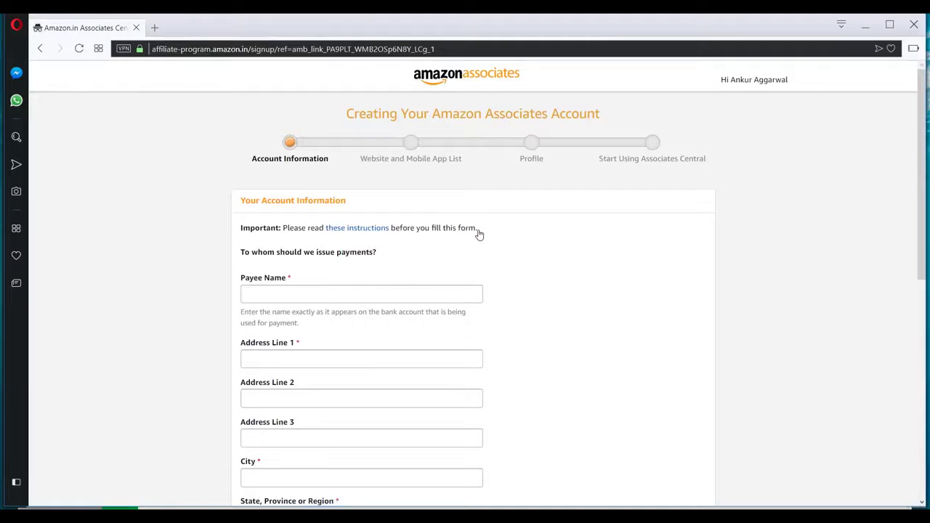
- Fill in the payee name, address and phone number on the Account Information form
scroll(515, 272, down, 4)
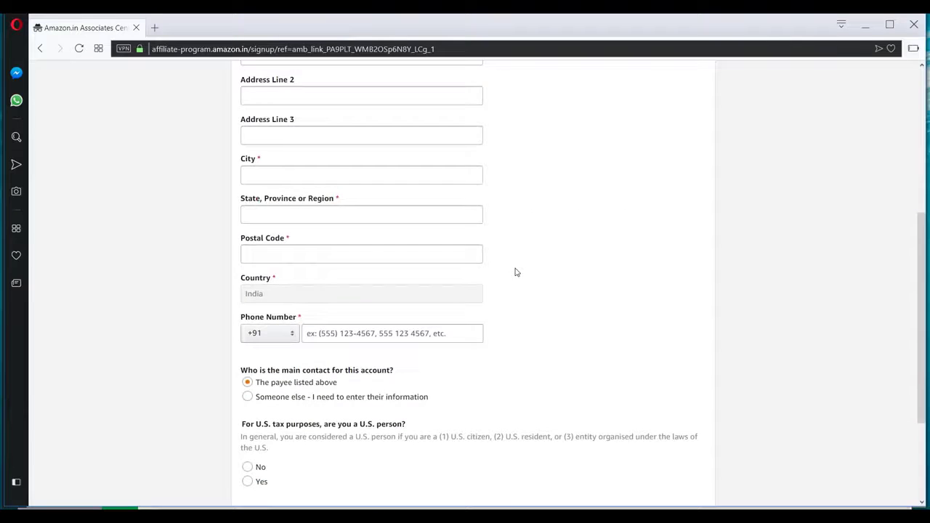
scroll(515, 271, up, 4)
scroll(512, 271, down, 2)
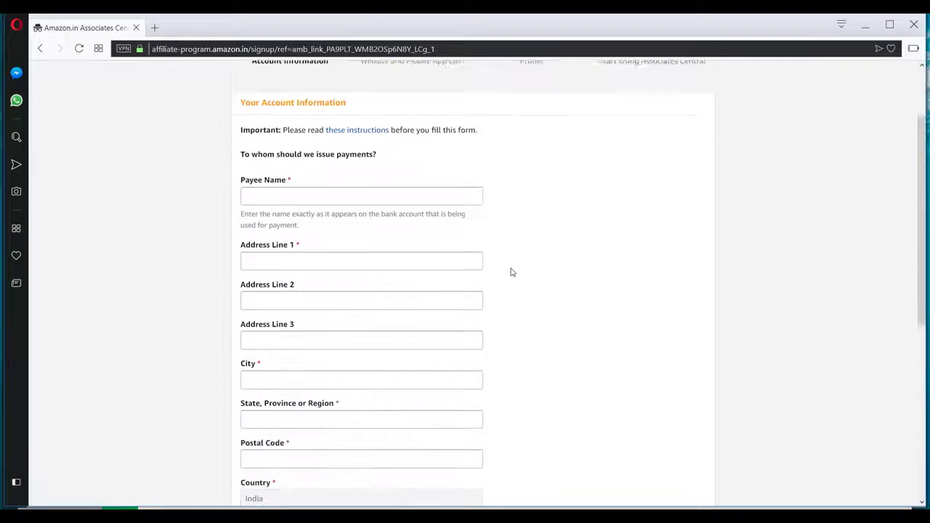
scroll(511, 270, up, 1)
click(337, 234)
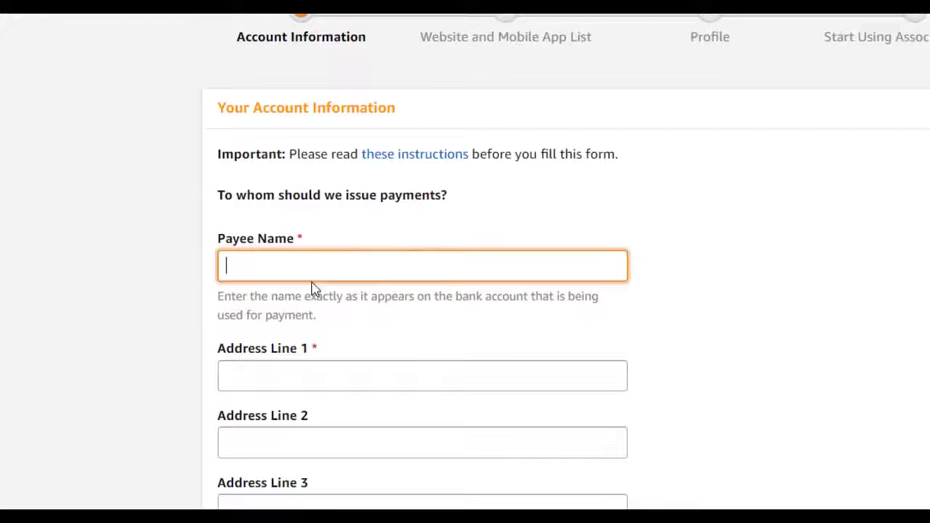
- Choose the main contact and answer No to being a U.S. person
scroll(312, 289, down, 1)
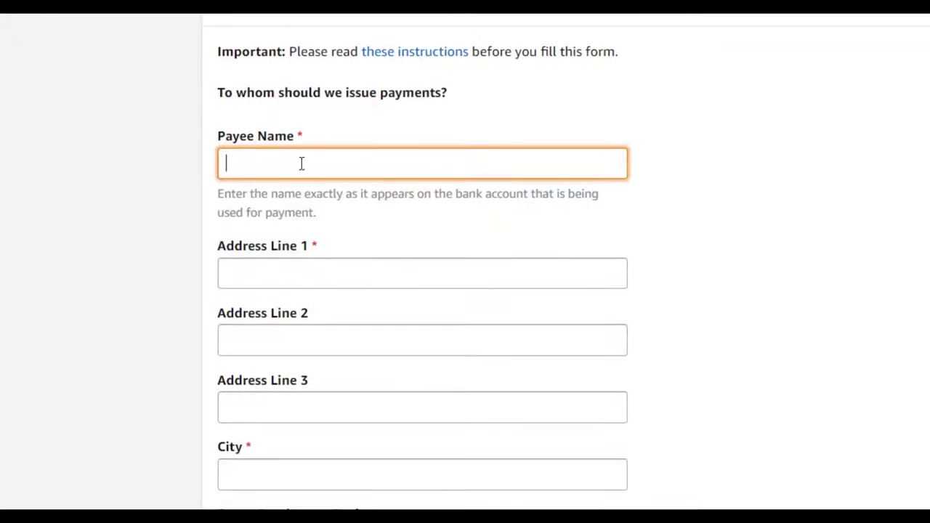
scroll(363, 276, down, 3)
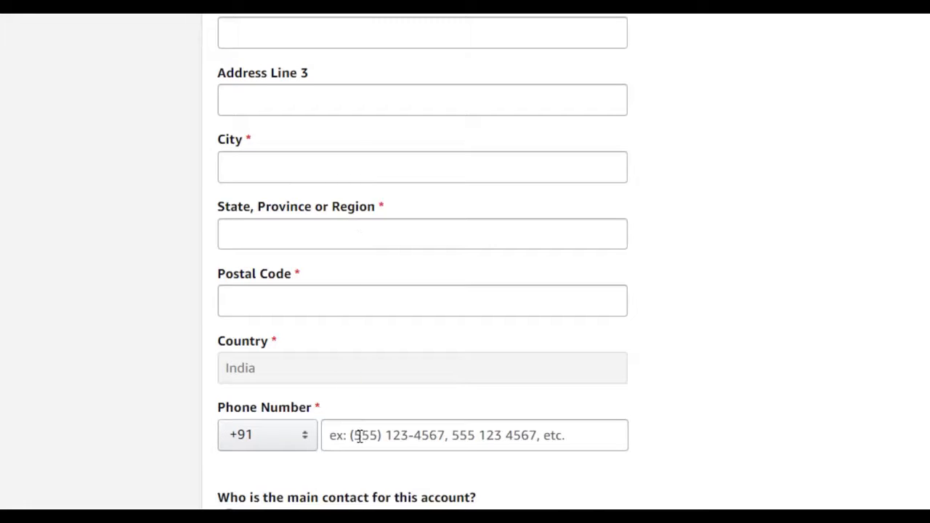
scroll(349, 440, down, 2)
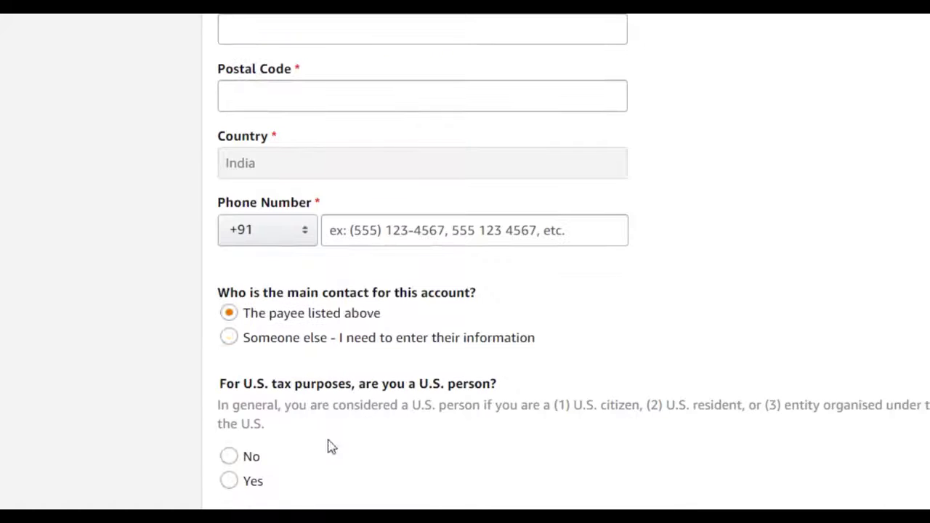
click(289, 320)
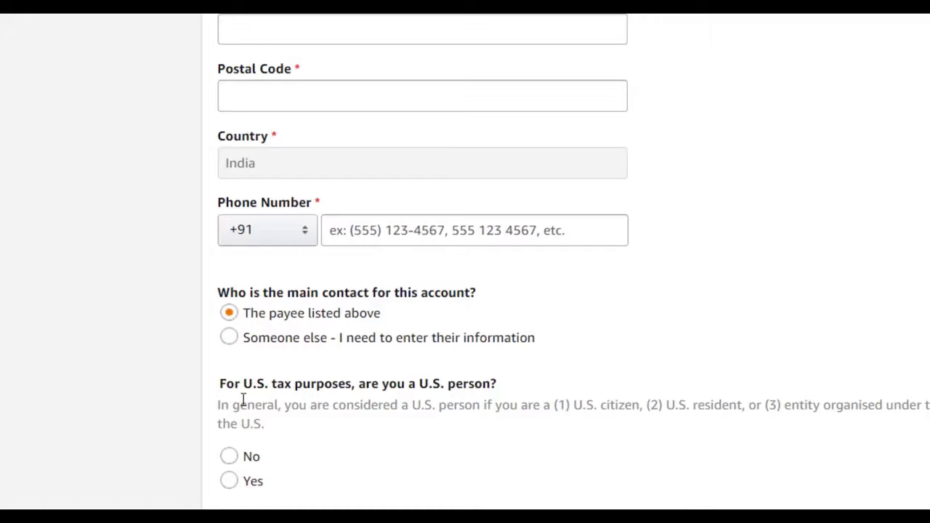
click(230, 458)
scroll(394, 135, up, 8)
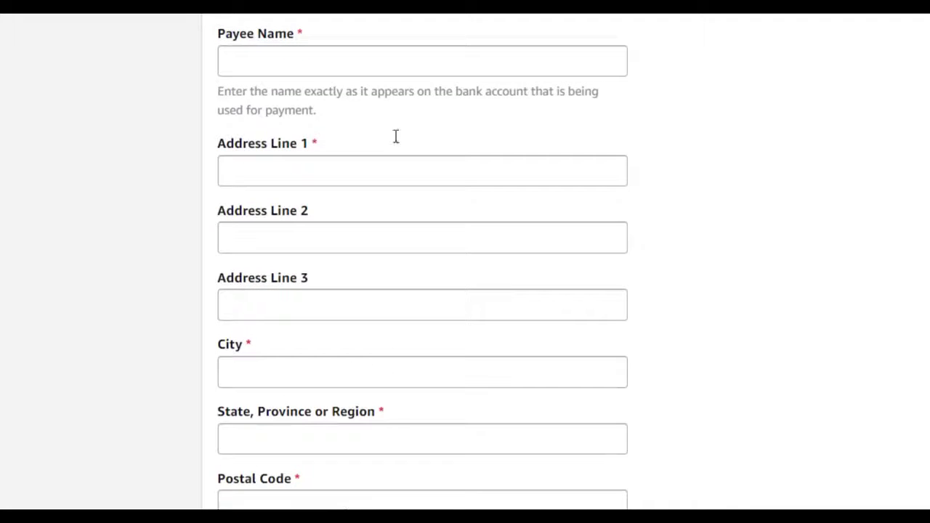
scroll(407, 370, up, 2)
scroll(552, 422, down, 10)
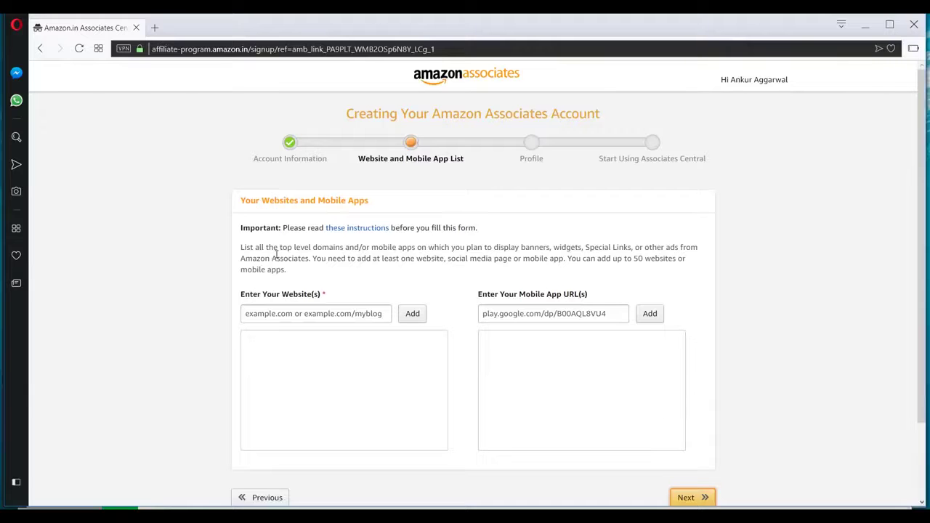
- Add bestdslr.in to the website list and continue to the Profile step
scroll(274, 257, down, 2)
scroll(313, 239, up, 2)
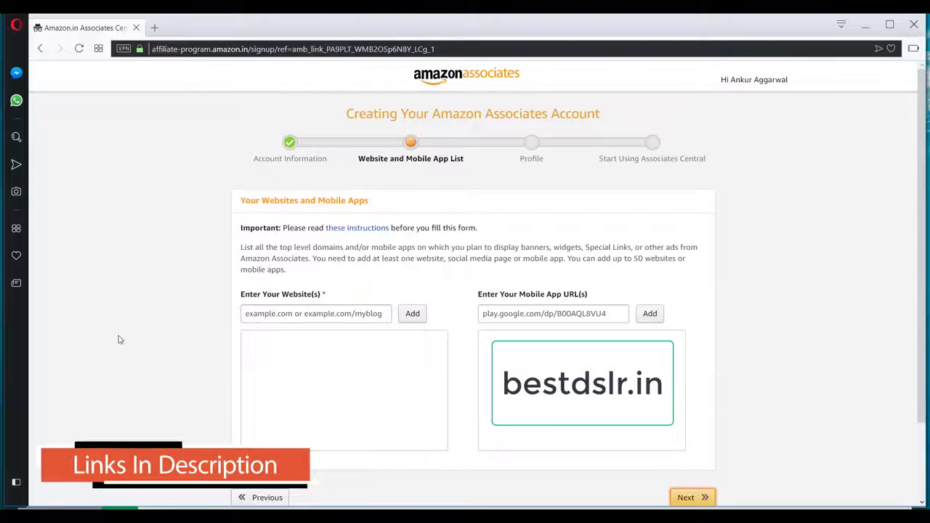
click(308, 309)
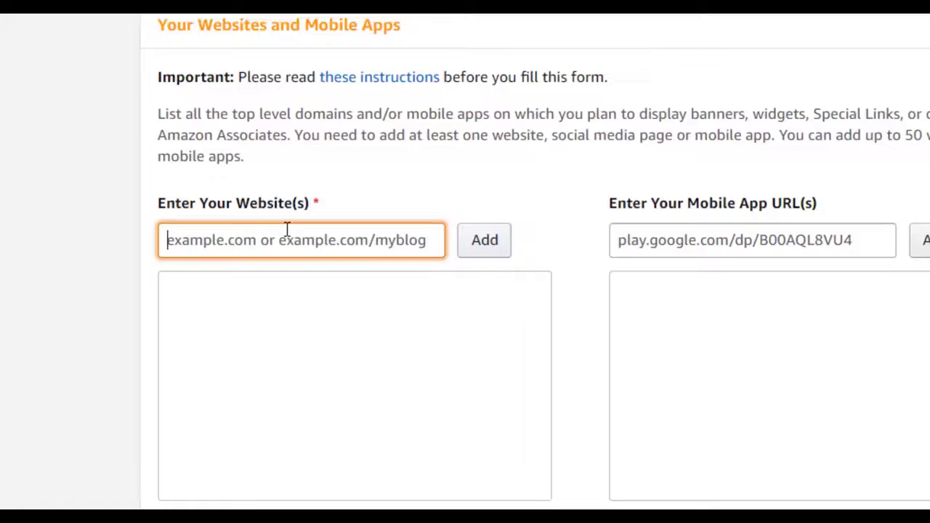
text(b)
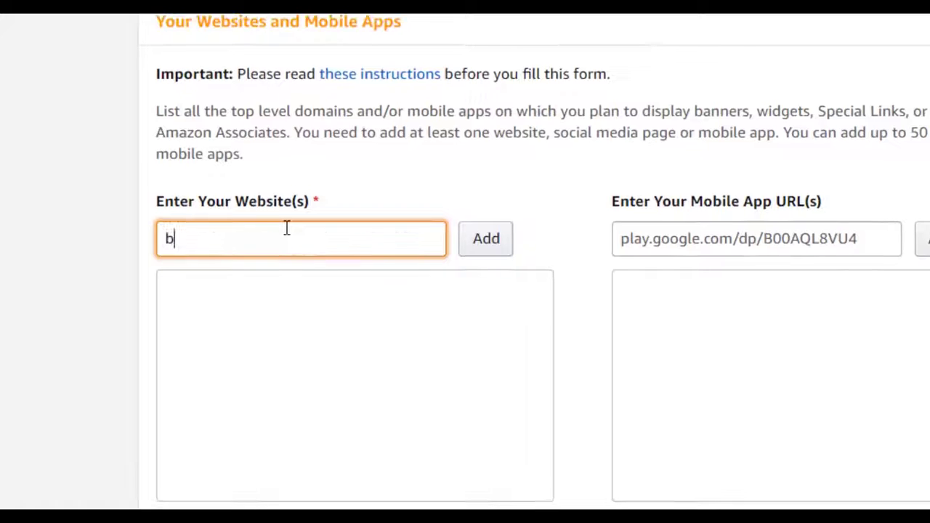
text(estdslr.in)
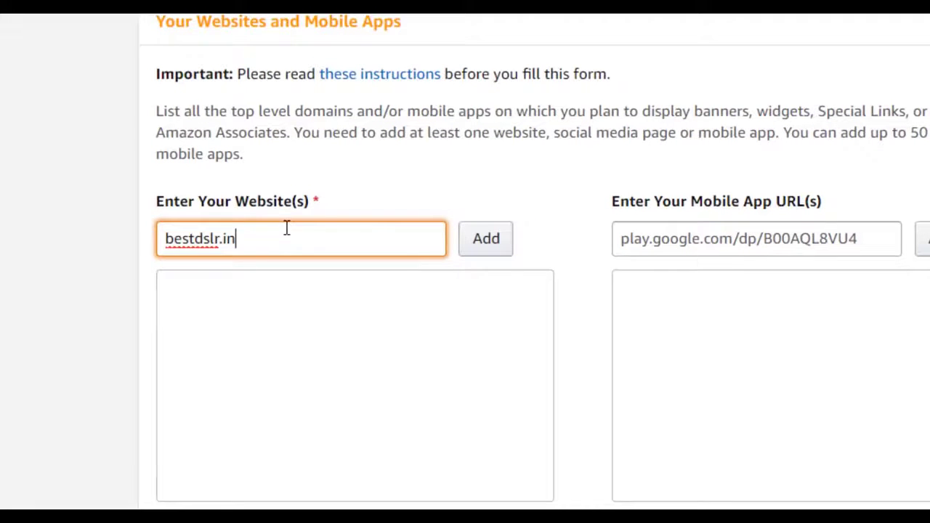
click(483, 245)
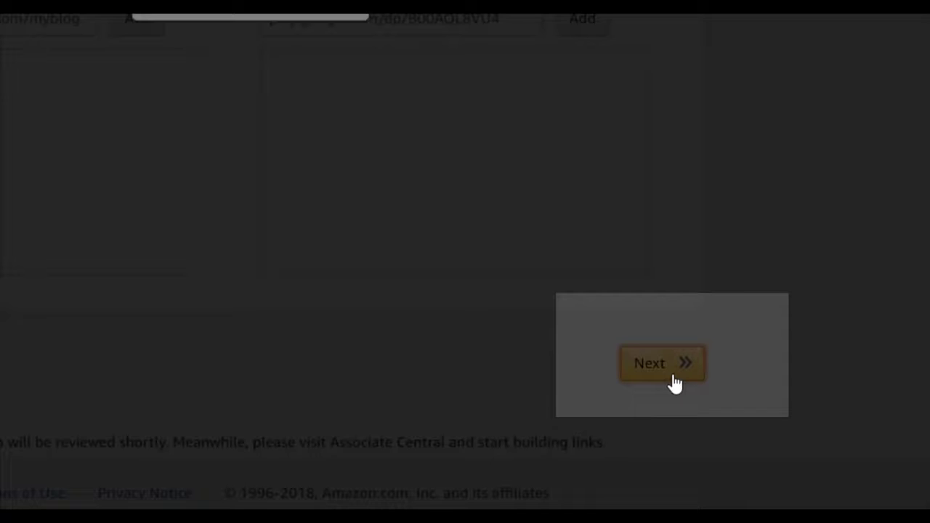
click(675, 383)
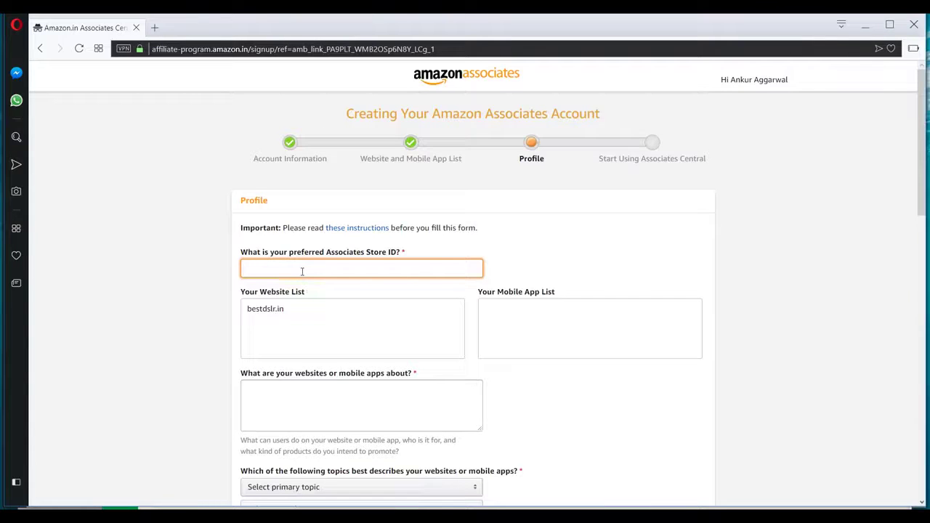
- Enter 'bestdslr' as the preferred Associates Store ID
text(bestdslr)
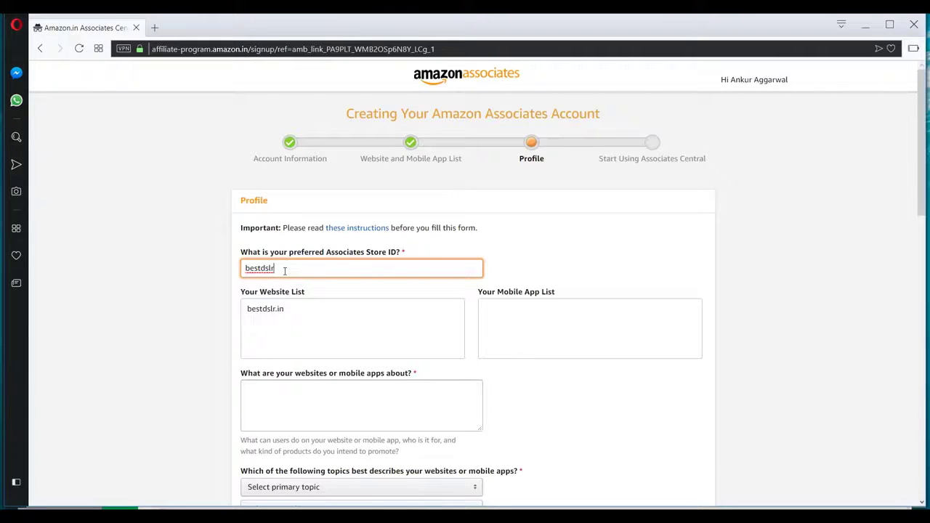
scroll(326, 240, down, 2)
click(362, 215)
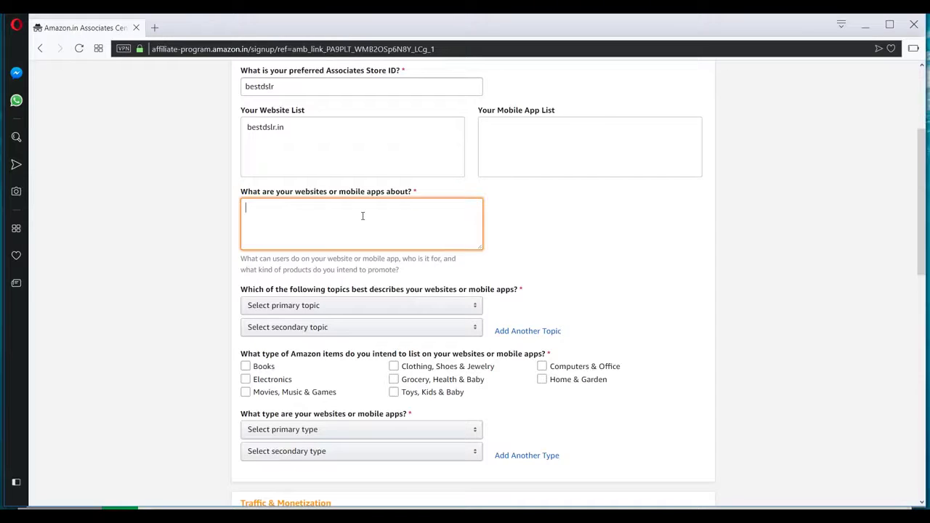
- Describe bestdslr as a DSLR review site covering reviews, interviews, YouTube videos and much more
text(bestdslr is a review website where we comprehen)
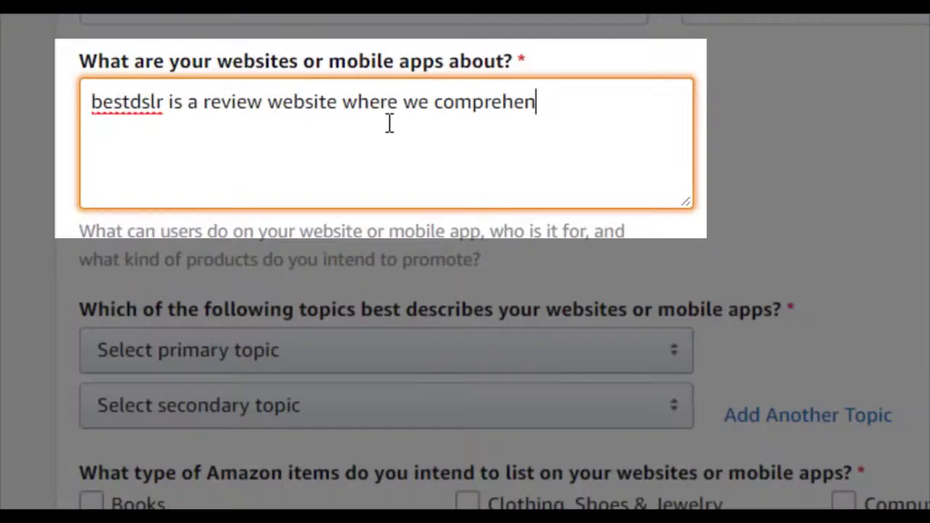
text(sive cover ev)
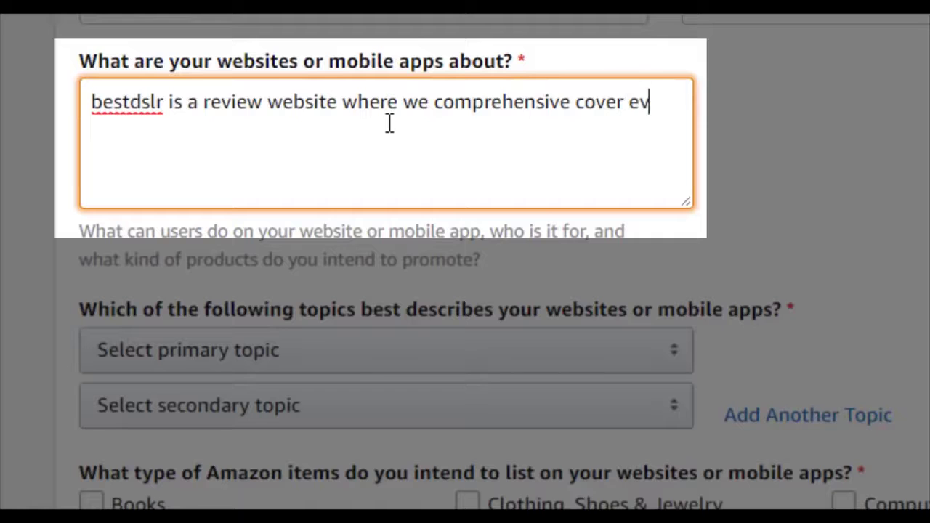
text(erything about DSLR, )
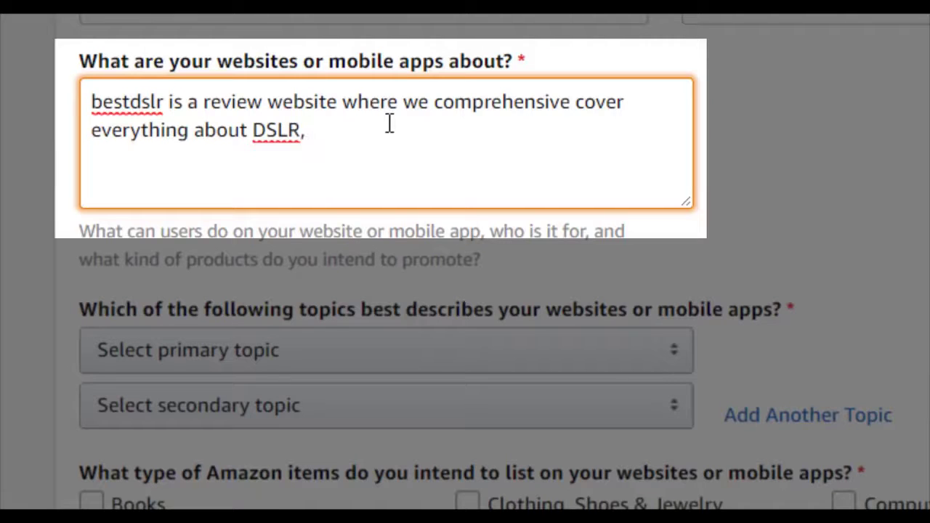
text(reviews, )
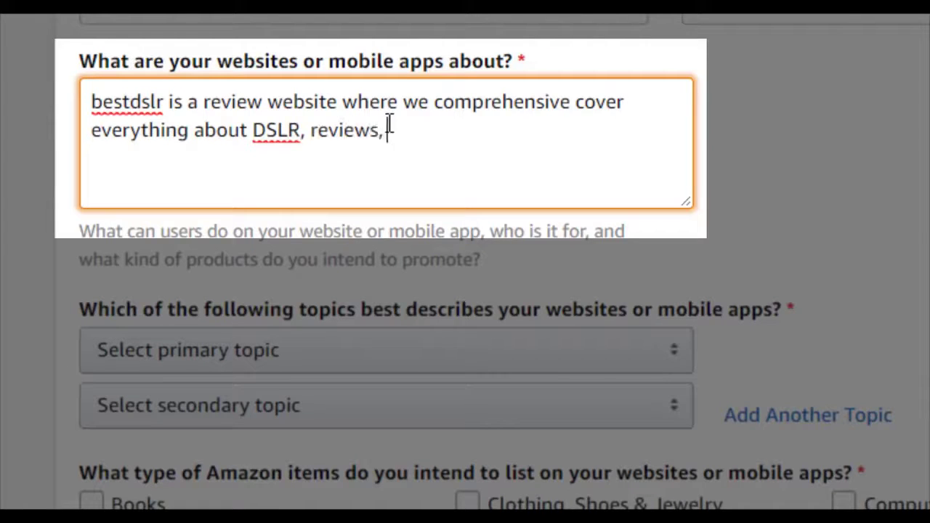
text(net)
key(BackSpace)
key(BackSpace)
text(terviews ,)
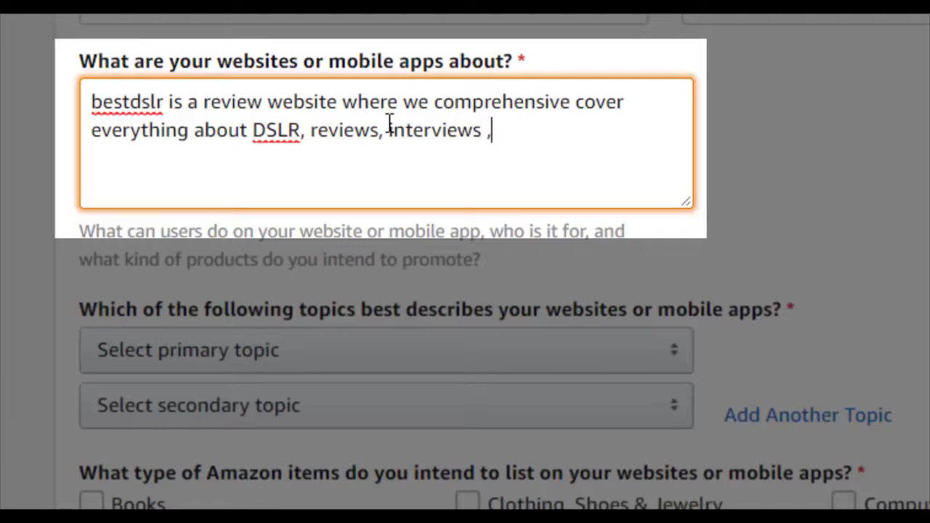
text( youtube videos and much more)
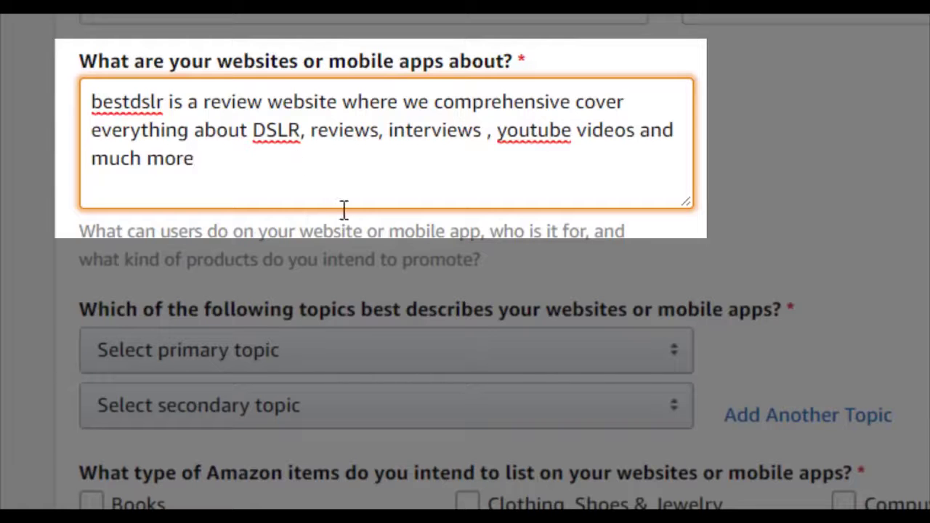
scroll(345, 210, down, 2)
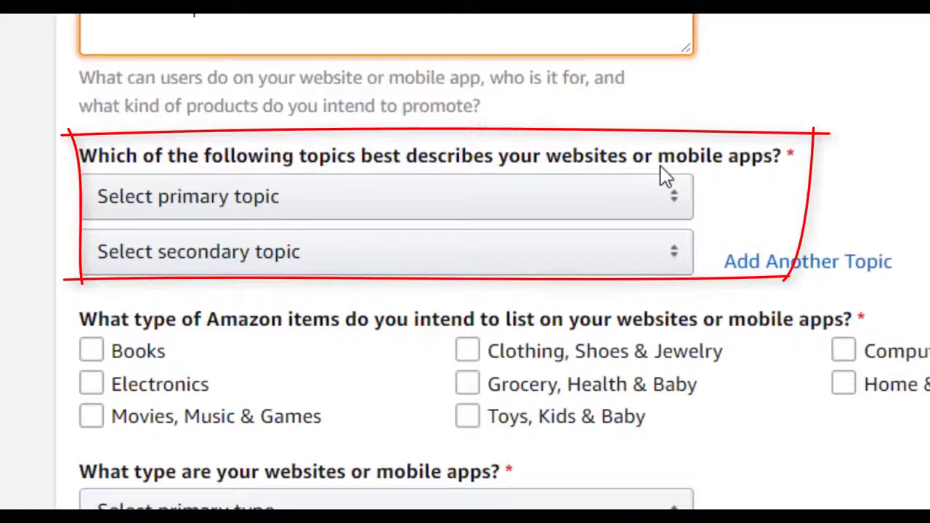
- Set the primary topic to Computers/Software/Technology and the secondary topic to Photography
click(465, 212)
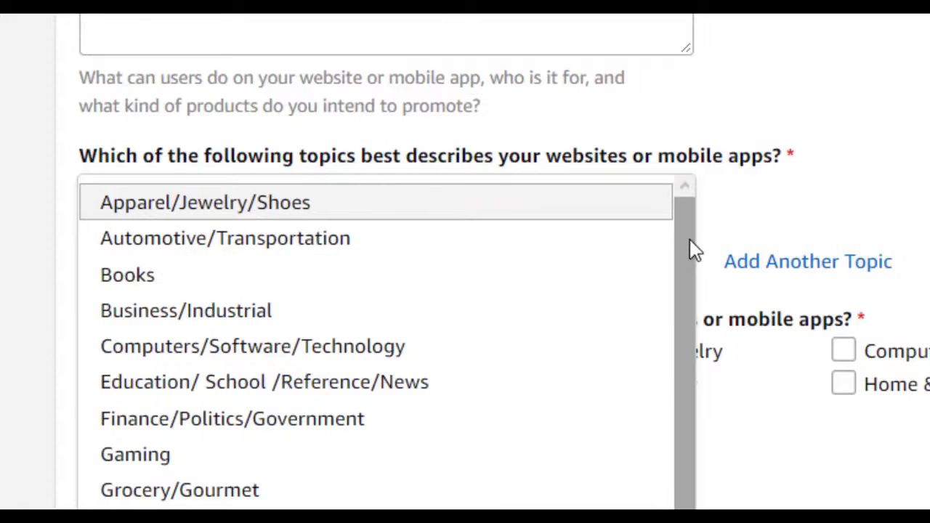
scroll(667, 349, down, 1)
scroll(667, 349, down, 1)
scroll(679, 255, up, 2)
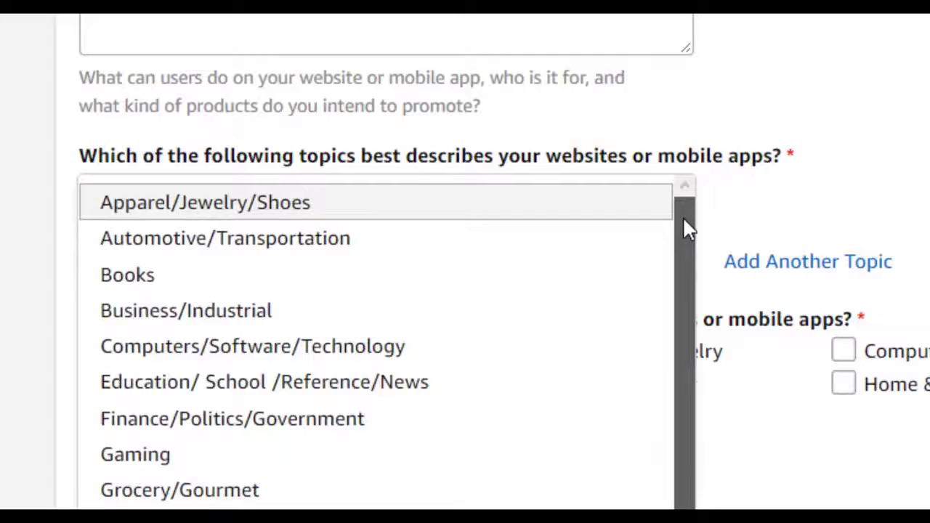
click(309, 305)
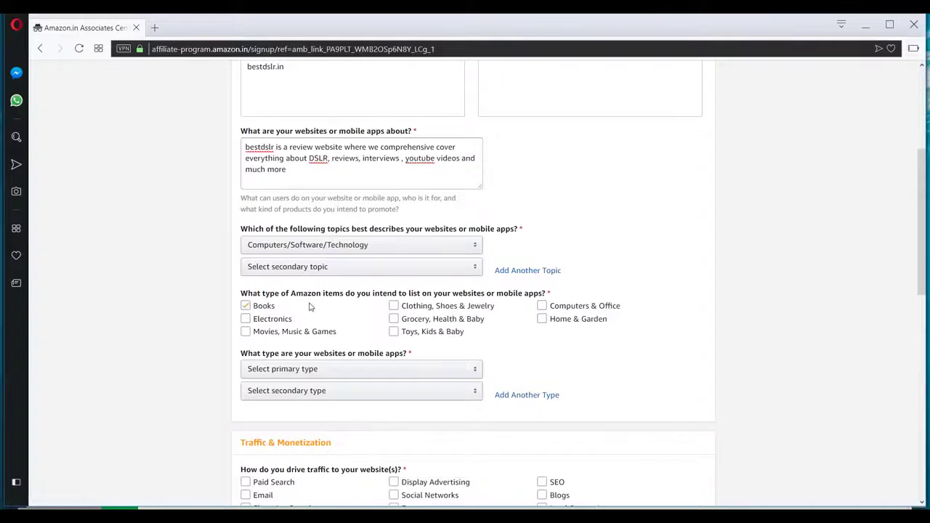
click(297, 269)
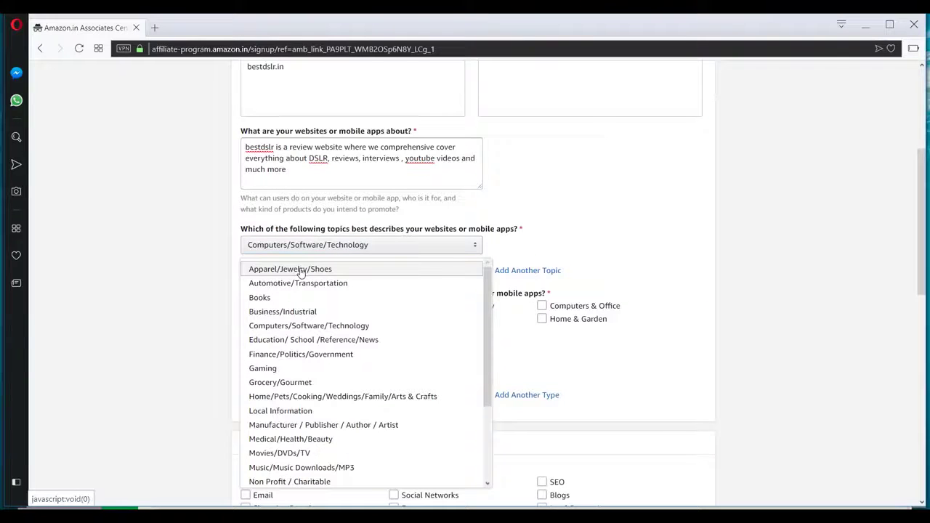
scroll(302, 272, down, 3)
click(281, 392)
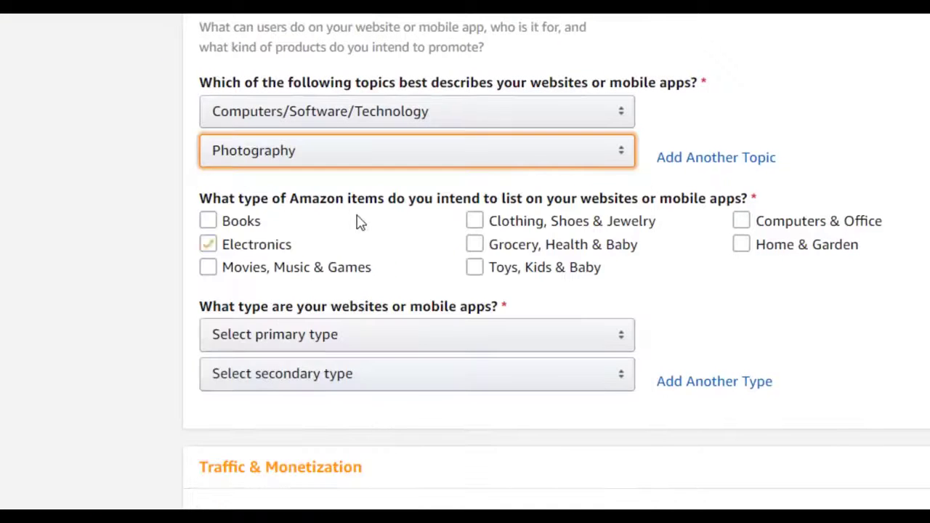
- Tick item categories including Books, Clothing, Electronics, Computers & Office and Home & Garden
click(356, 222)
click(585, 216)
click(269, 248)
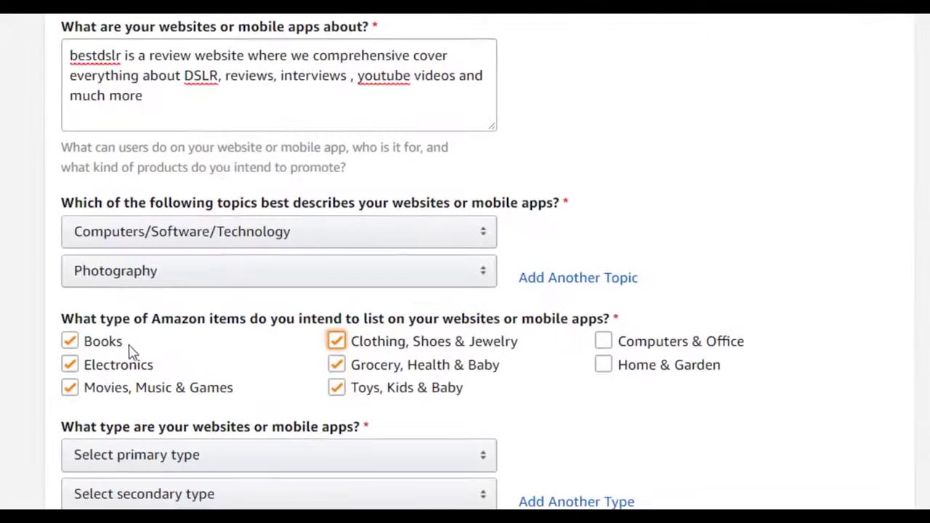
click(603, 342)
click(621, 367)
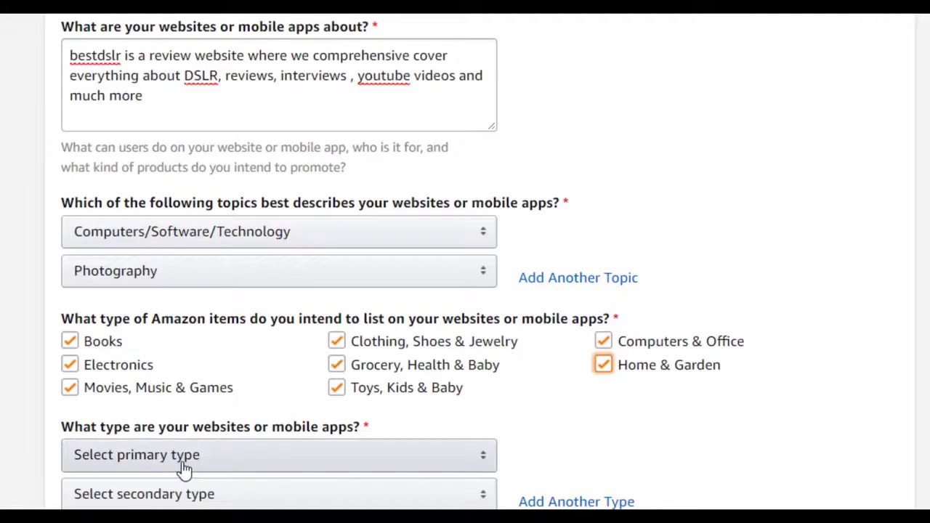
- Set website types to A Content or Niche Website (primary) and A Blog (secondary)
click(183, 468)
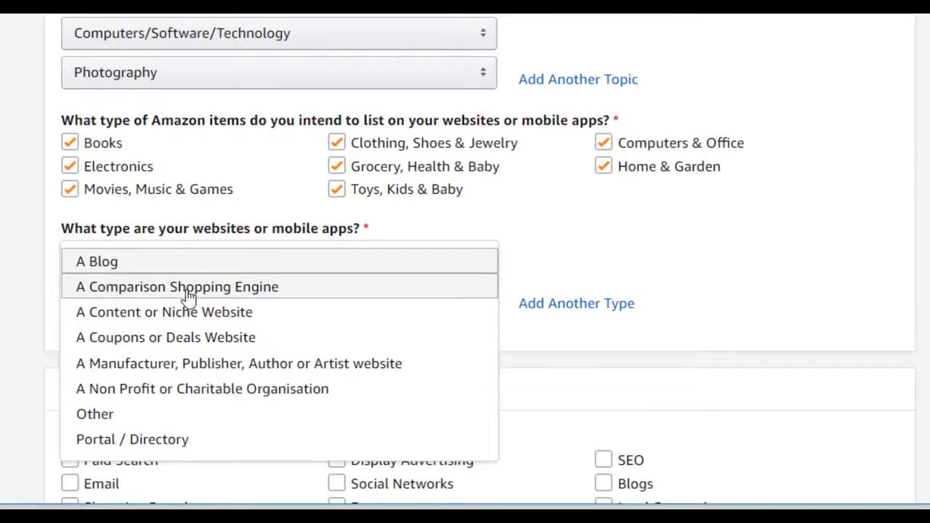
click(181, 318)
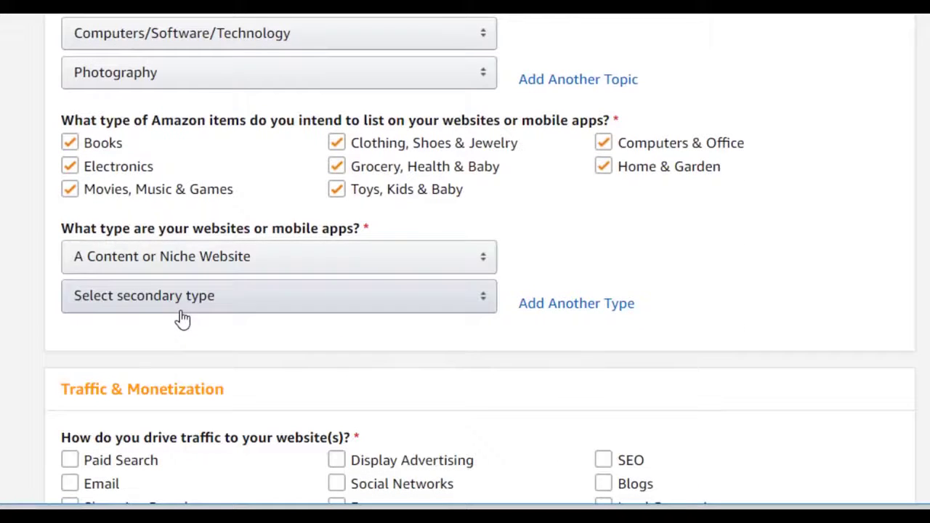
click(206, 304)
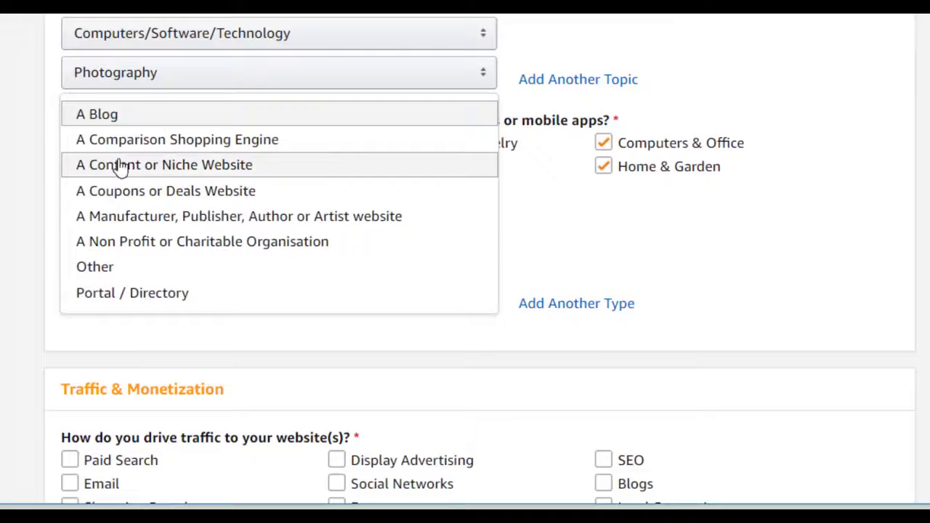
click(99, 117)
scroll(265, 268, down, 5)
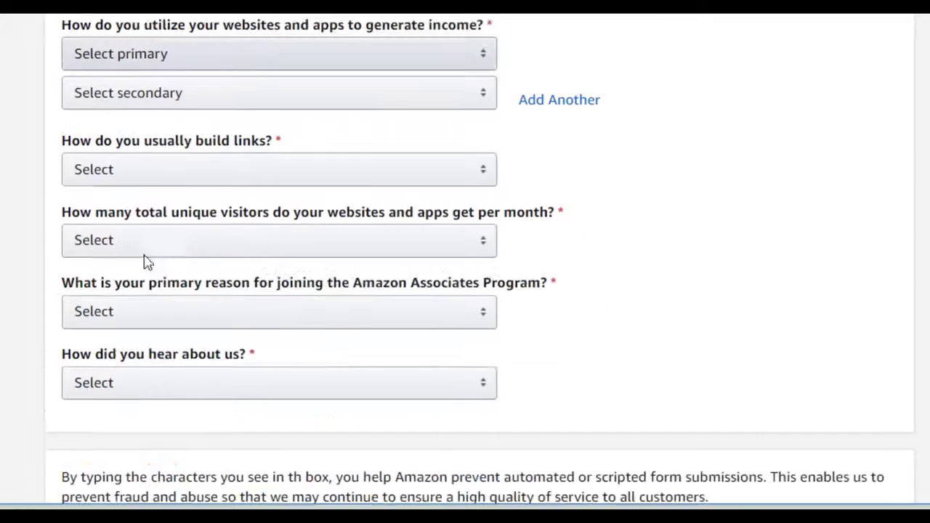
- Mark SEO and Social Networks as the website's traffic sources
click(120, 133)
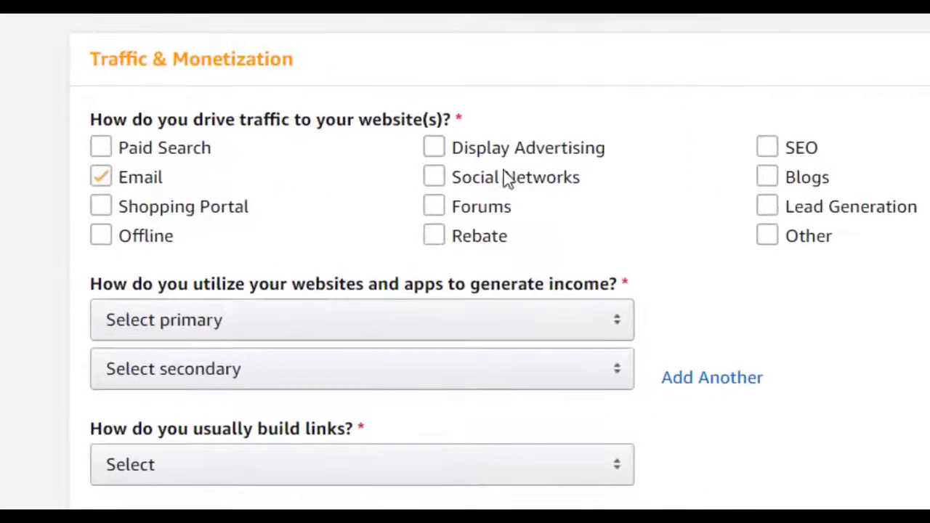
click(555, 181)
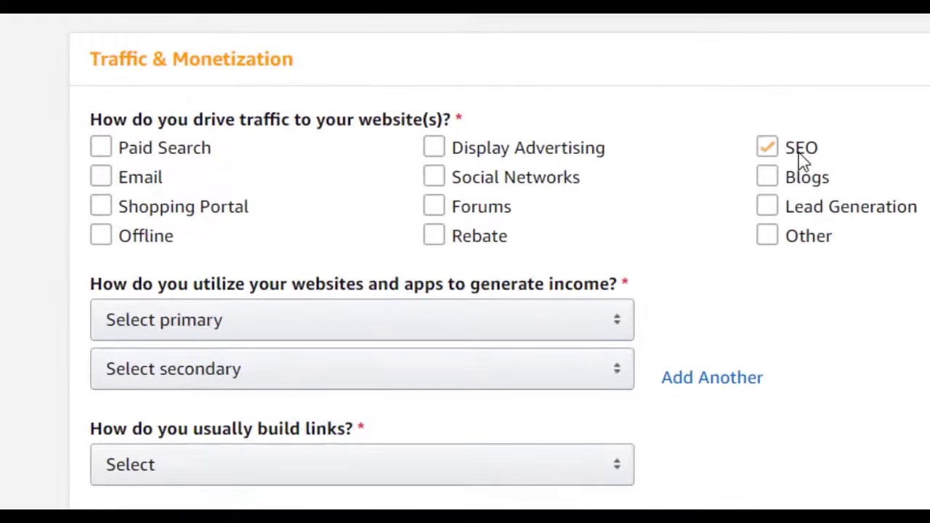
click(765, 152)
click(480, 191)
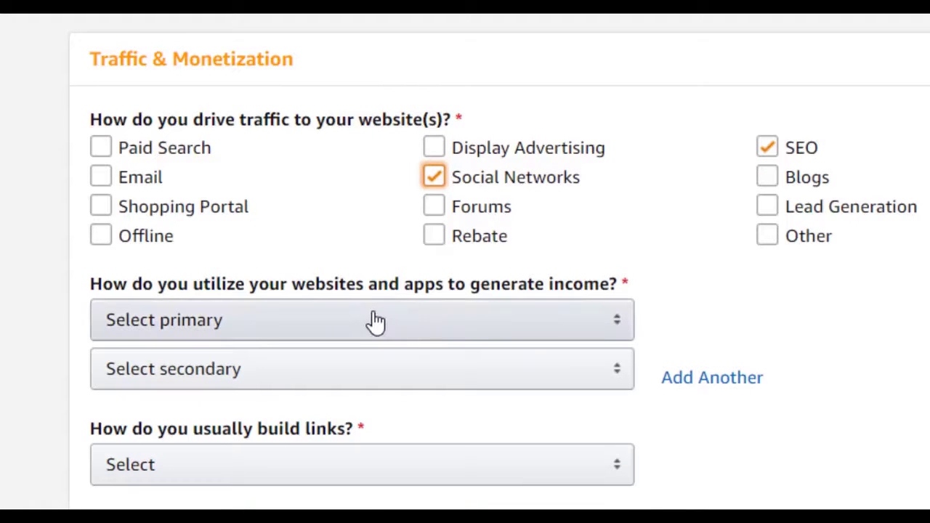
- Set income to Amazon Associates only plus Display Advertising, and link building to Blog Editor
click(256, 335)
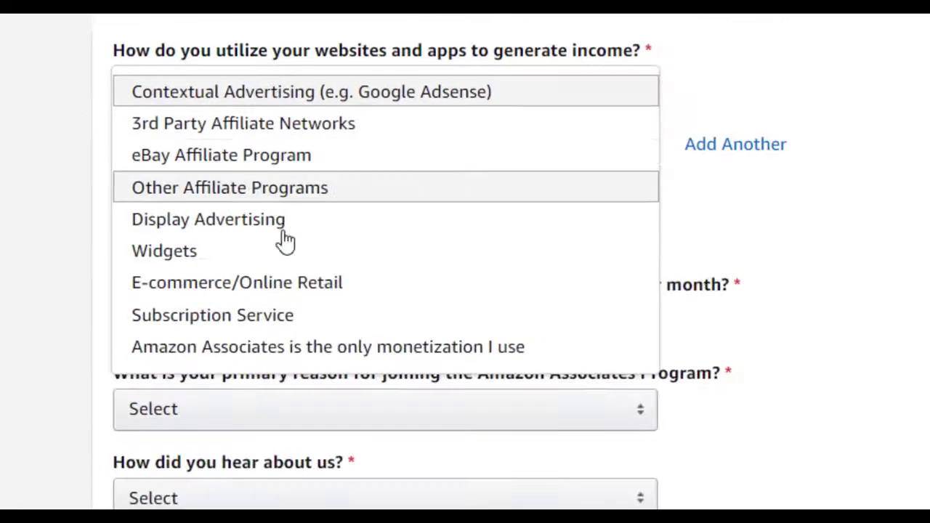
click(261, 351)
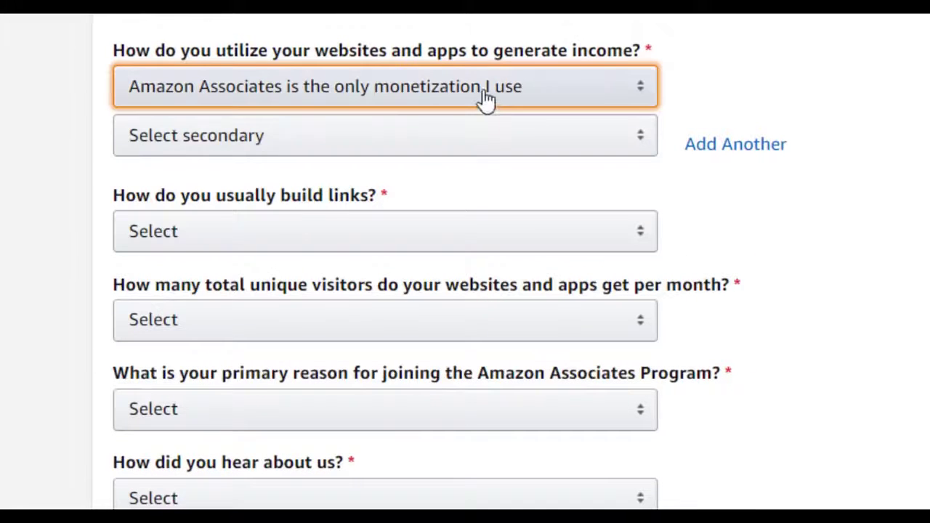
click(232, 165)
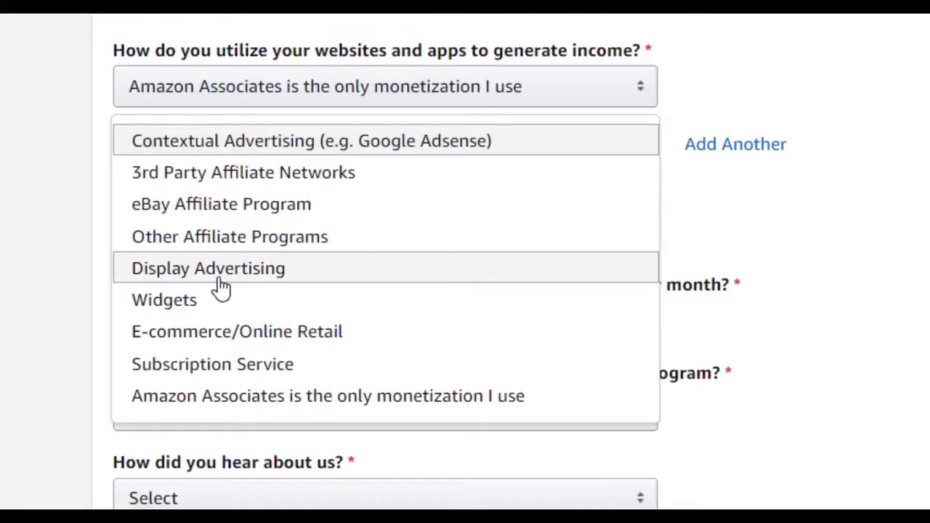
click(220, 279)
click(260, 227)
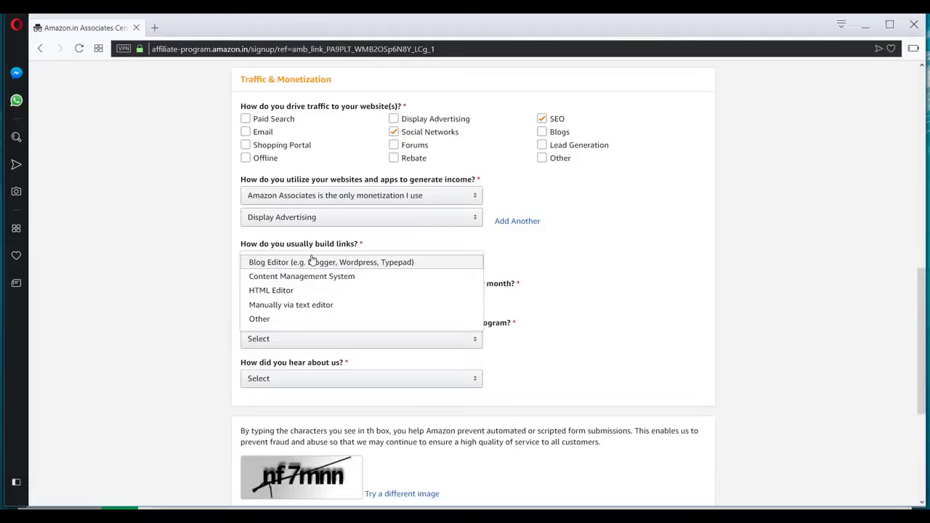
click(327, 263)
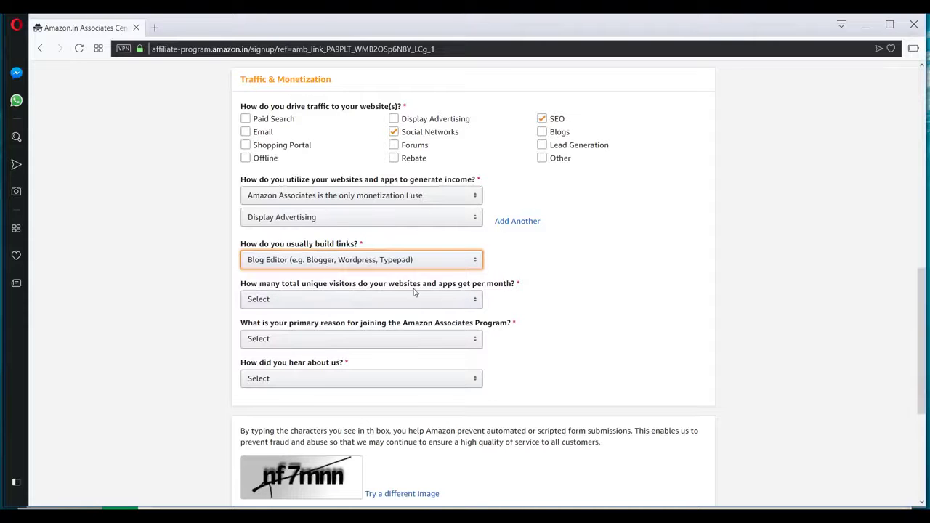
- Set monthly visitors to Less than 500 and the joining reason to To monetize my site
click(447, 303)
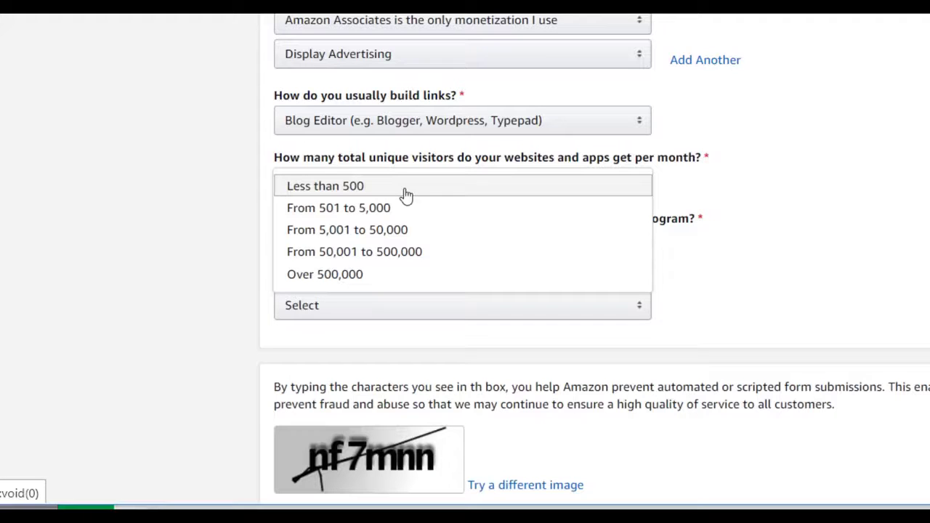
click(363, 190)
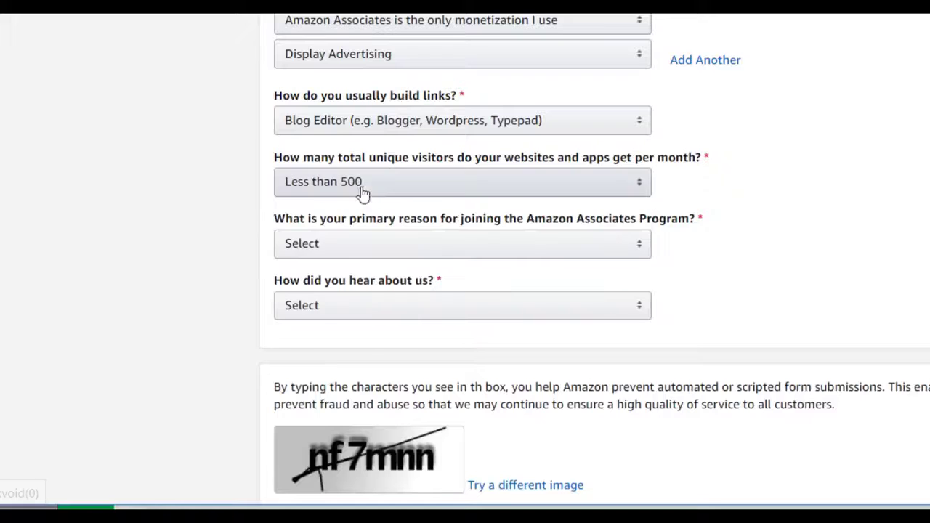
click(423, 250)
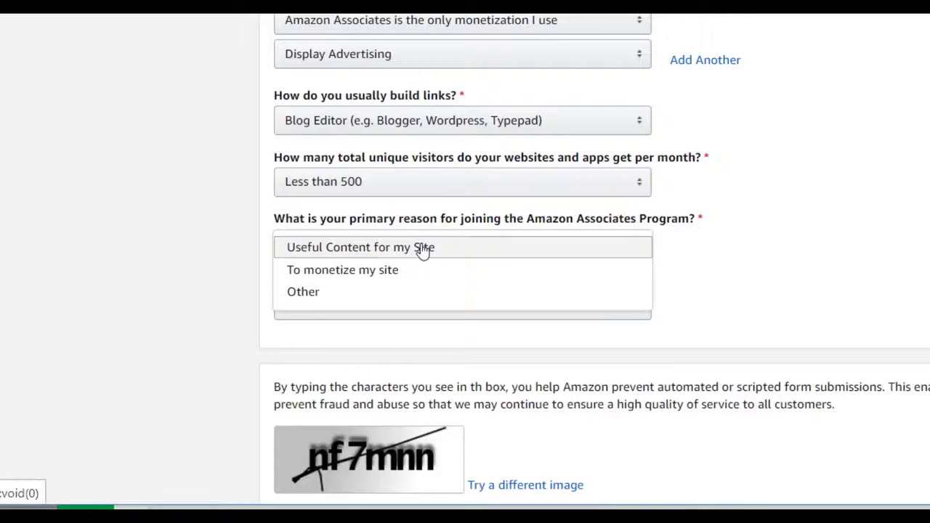
click(370, 276)
scroll(469, 278, down, 3)
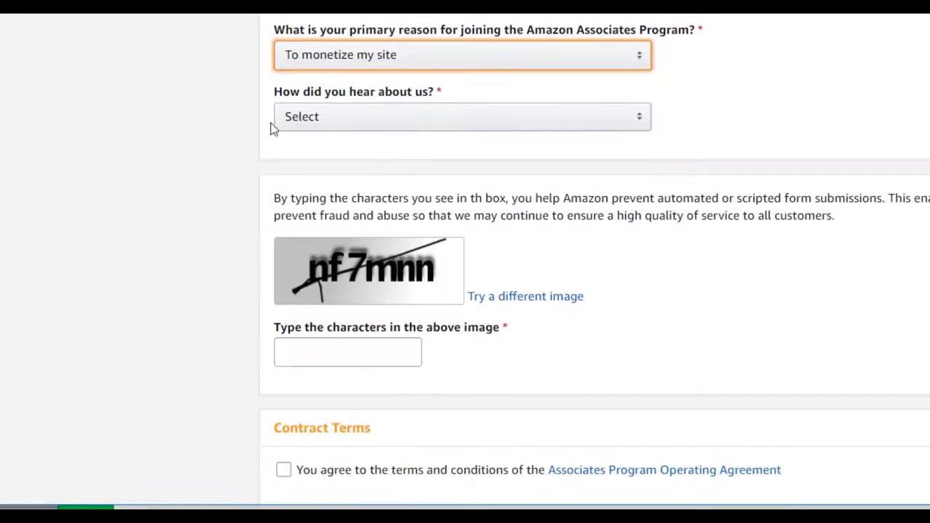
- Choose Blog Post as the referral source, enter the captcha, accept the agreement and finish
click(385, 122)
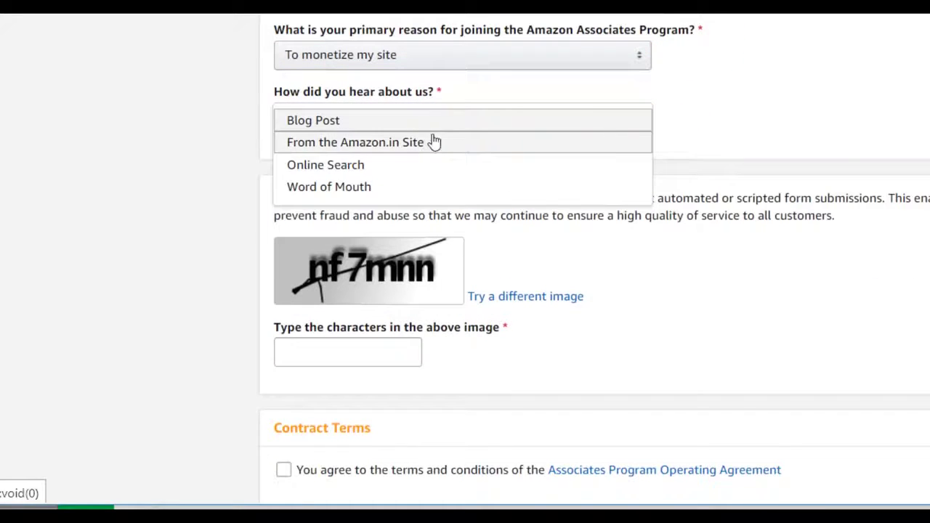
click(326, 121)
click(324, 349)
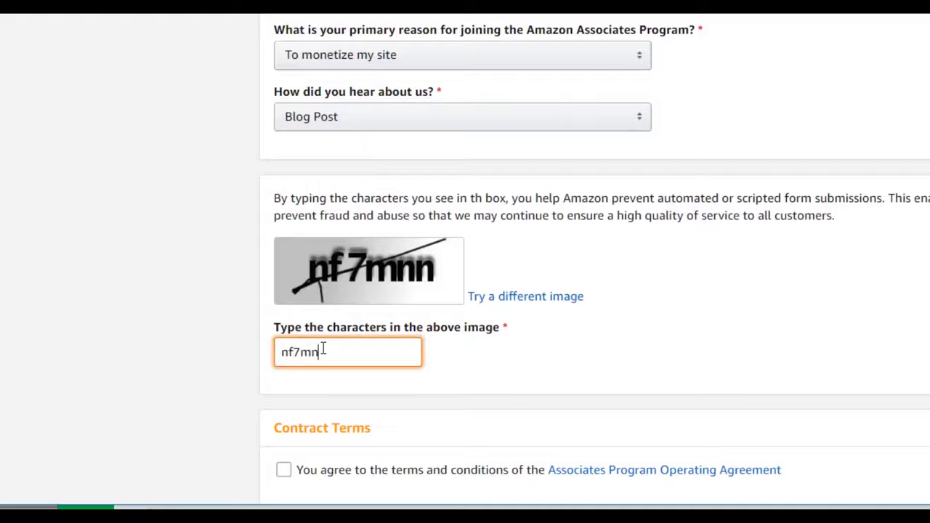
text(nf7mnn)
click(283, 469)
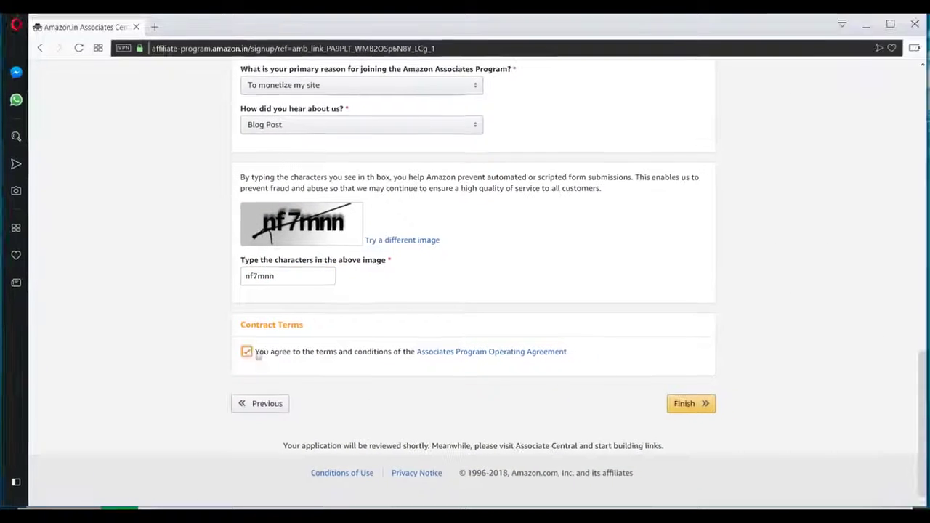
click(686, 405)
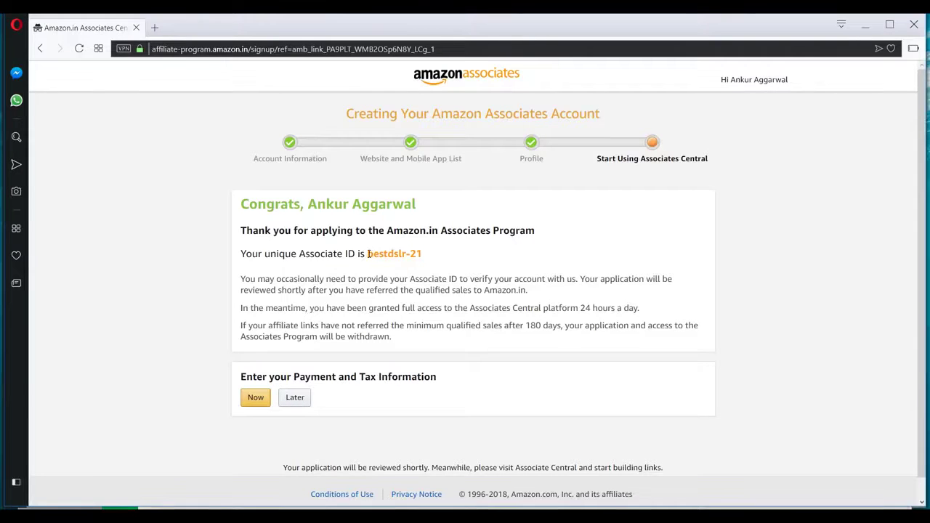
- Copy the new Associate ID and choose Later for payment and tax information
drag(369, 254, 419, 257)
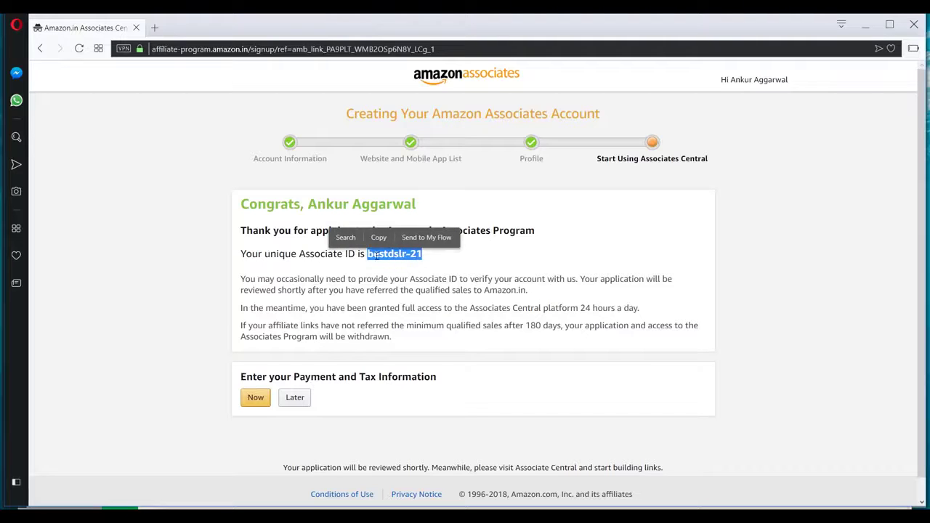
click(435, 260)
drag(426, 258, 367, 254)
click(295, 398)
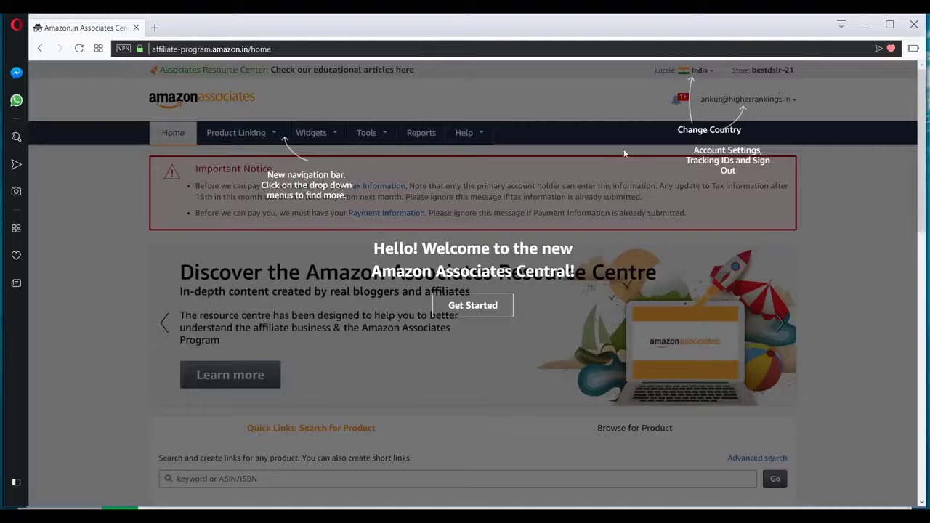
- Dismiss the welcome tour and browse the dashboard's earnings overview and monthly summary
click(469, 305)
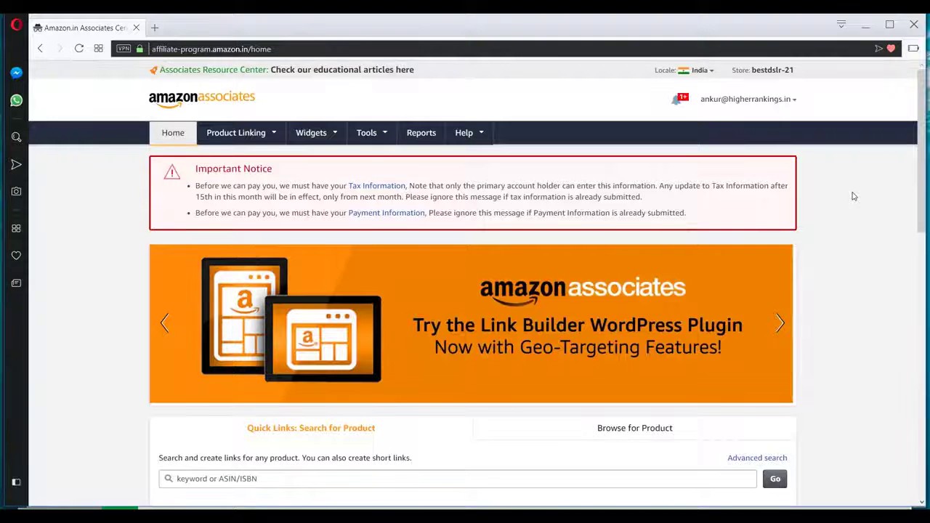
scroll(851, 197, down, 10)
scroll(850, 199, up, 10)
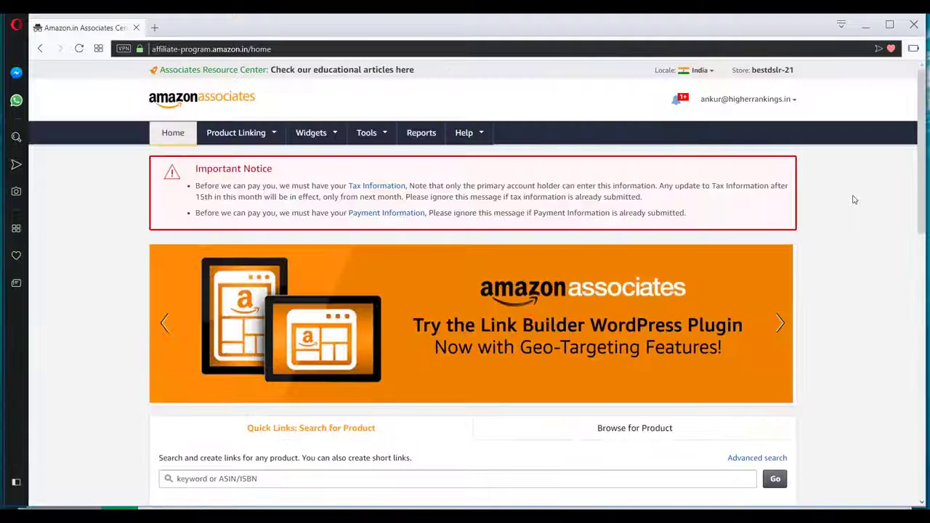
scroll(730, 225, down, 4)
scroll(327, 218, down, 2)
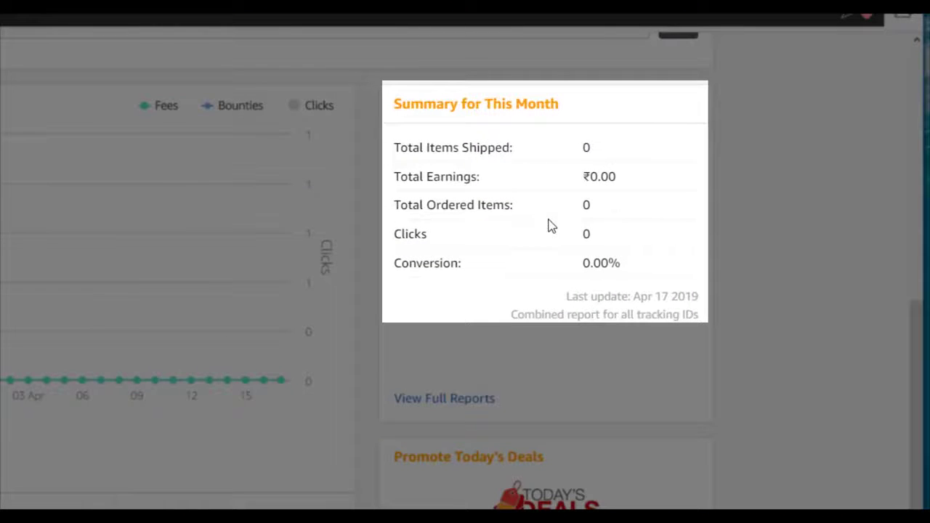
scroll(550, 224, down, 1)
scroll(438, 444, down, 3)
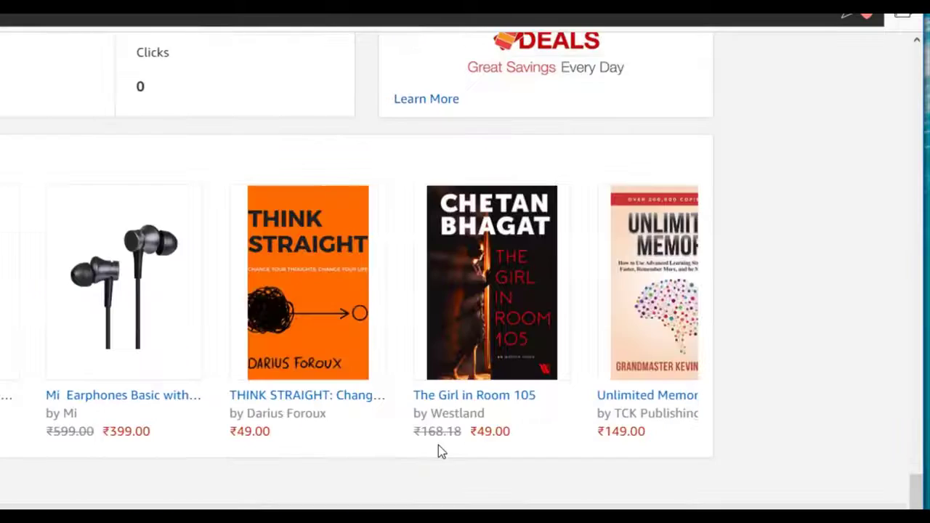
- Advance the recommended products carousel to the next items
click(788, 230)
scroll(787, 230, up, 5)
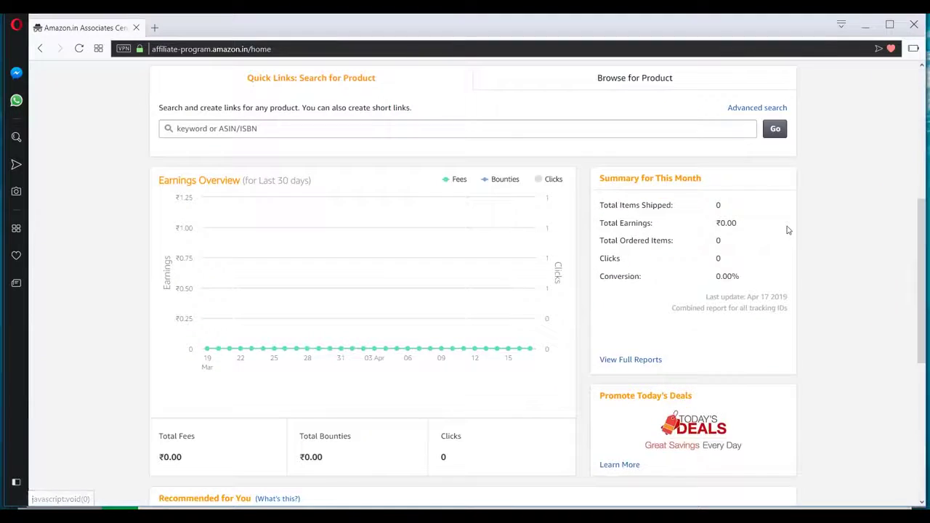
scroll(717, 229, up, 5)
- Open Account Settings from the account menu and view payment and tax information
click(787, 102)
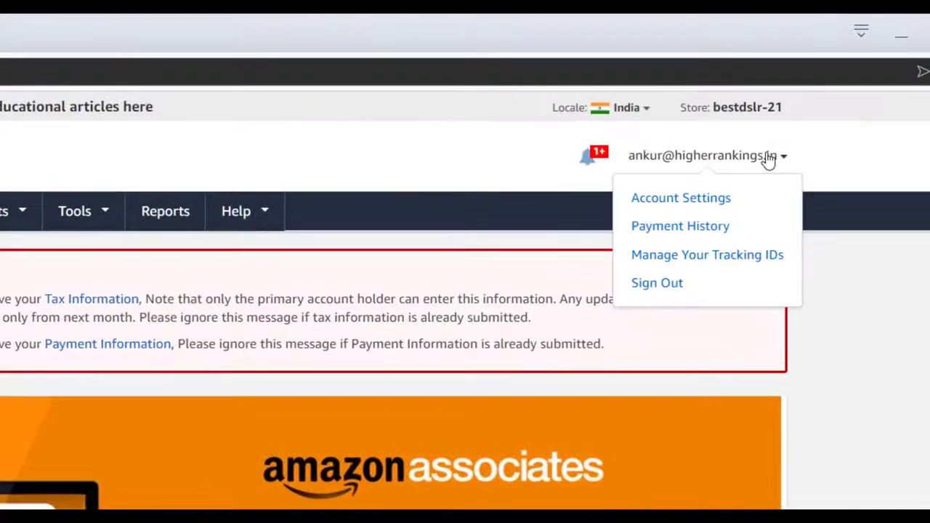
click(697, 202)
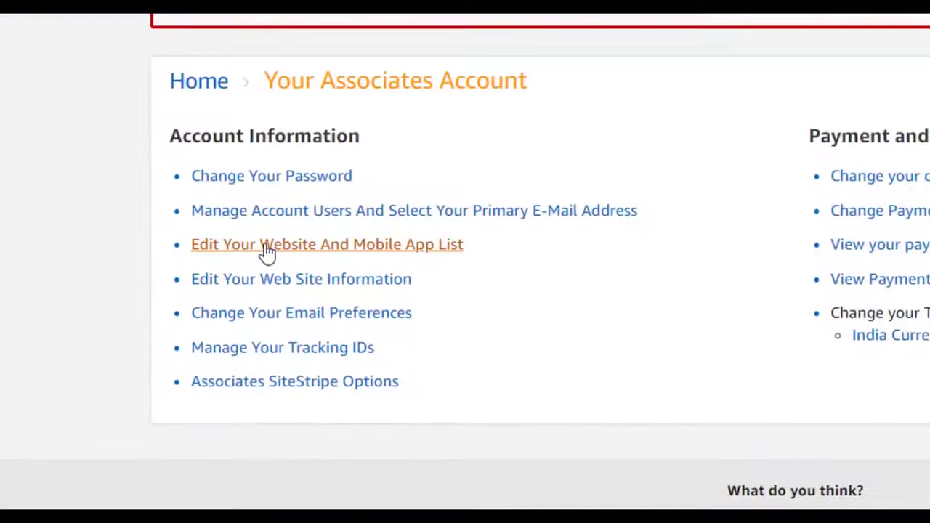
scroll(267, 250, down, 3)
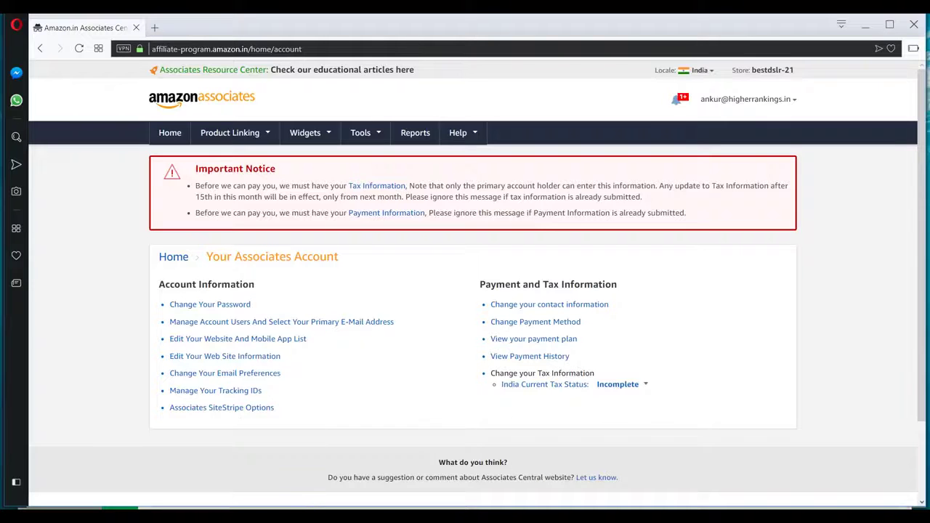
- Switch to the other window's established account and scroll through its Earnings Overview chart
click(191, 490)
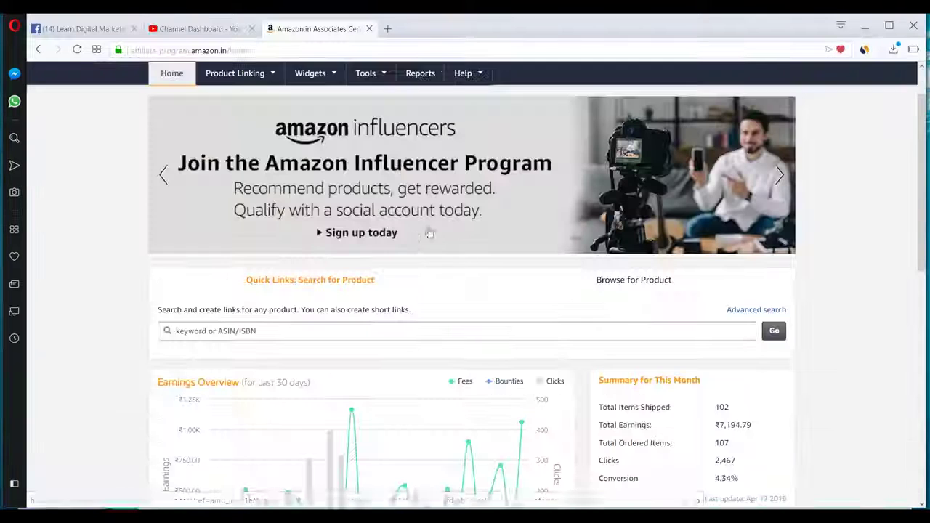
scroll(436, 239, down, 3)
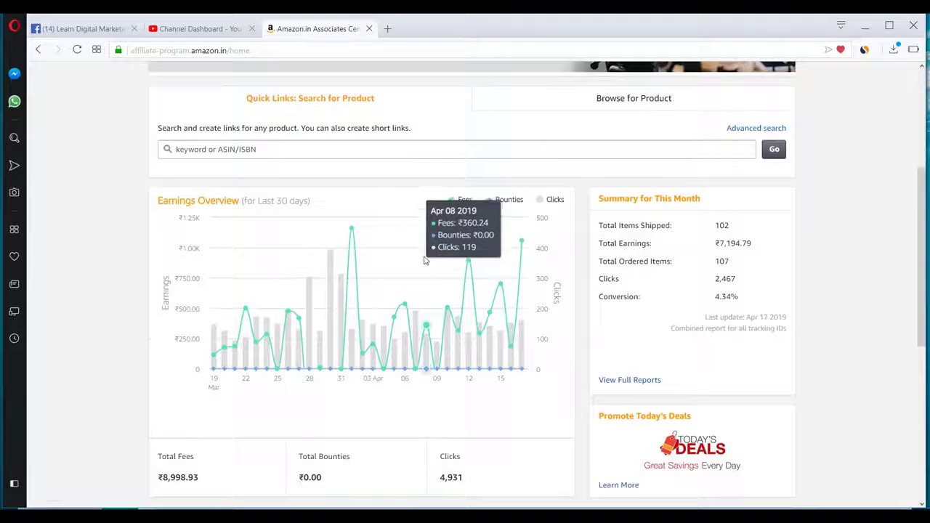
scroll(425, 260, down, 2)
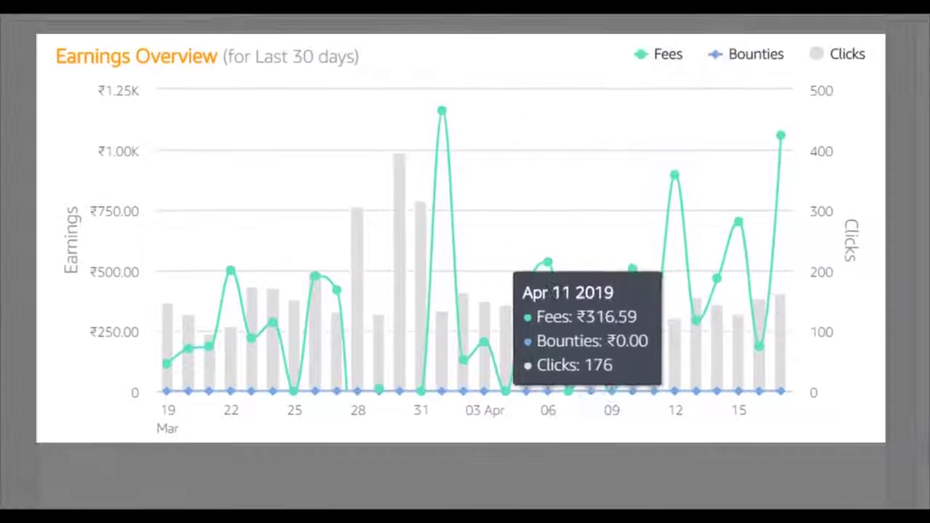
scroll(372, 222, down, 1)
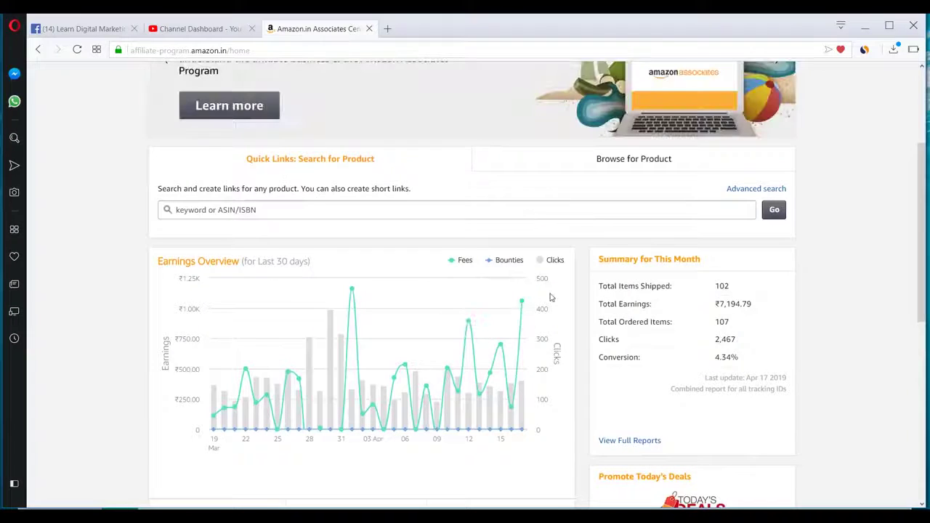
scroll(545, 296, up, 3)
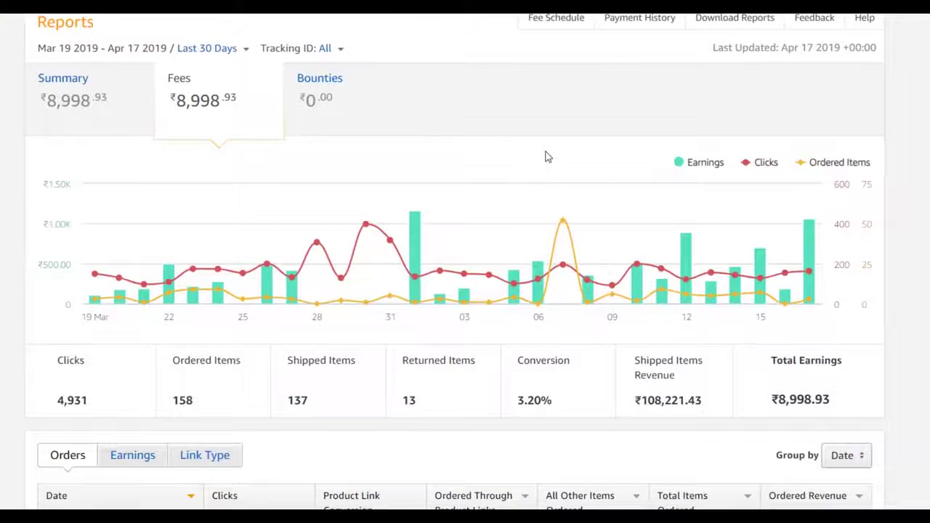
- Review the Reports page's 30-day totals, including ₹8,998.93 earnings and 3.20% conversion
scroll(547, 156, down, 5)
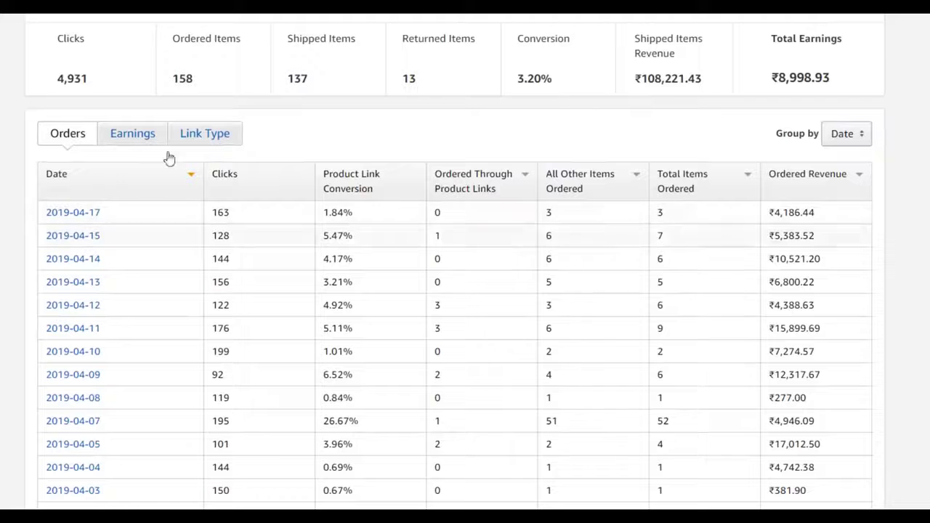
scroll(66, 218, down, 3)
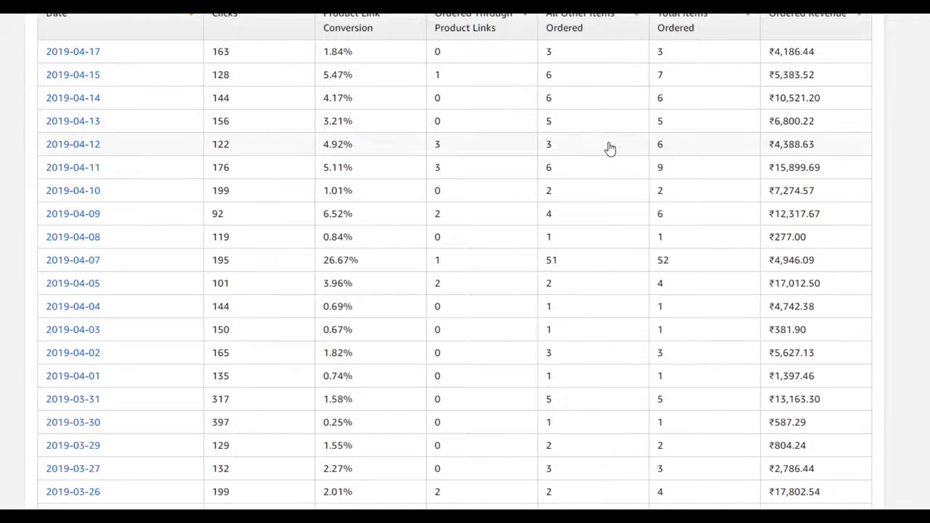
scroll(608, 148, up, 2)
scroll(606, 100, down, 1)
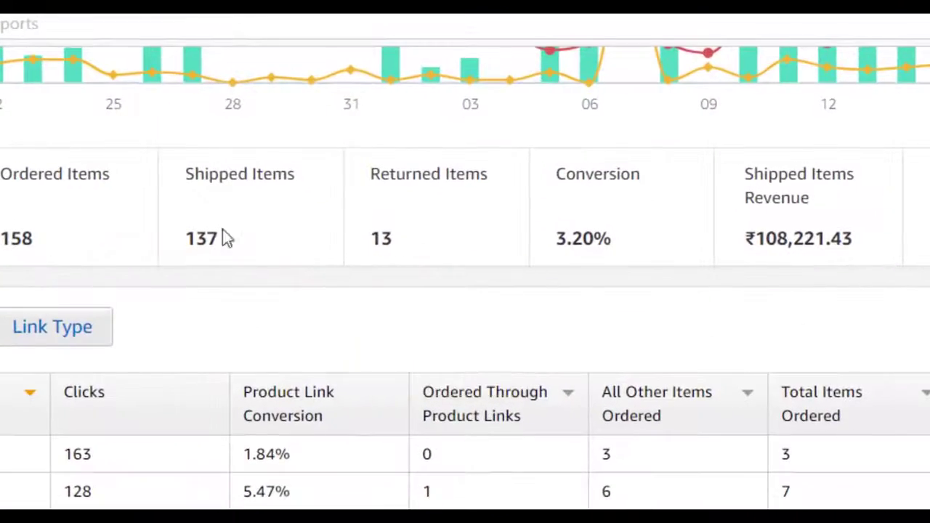
mouse_move(497, 160)
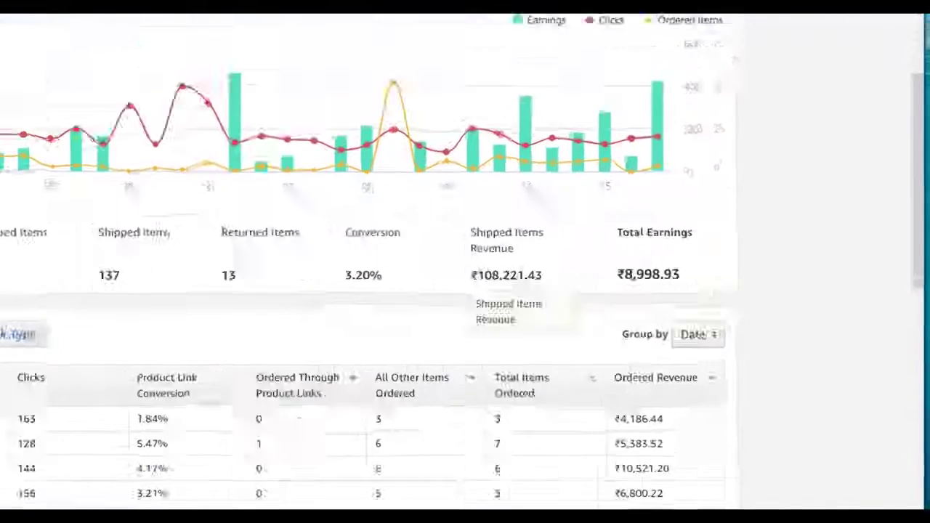
mouse_move(758, 258)
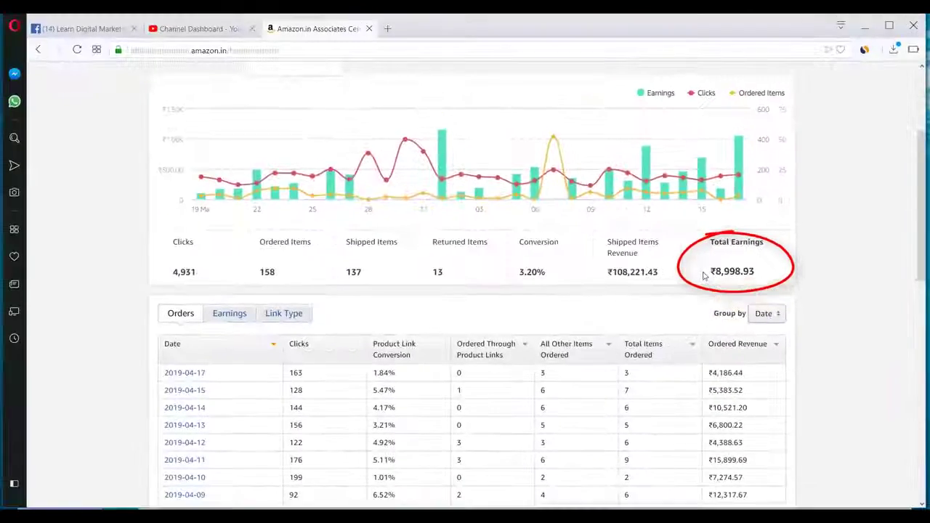
- Switch the report table to Earnings, listing items shipped, revenue and advertising fee by date
scroll(703, 276, down, 1)
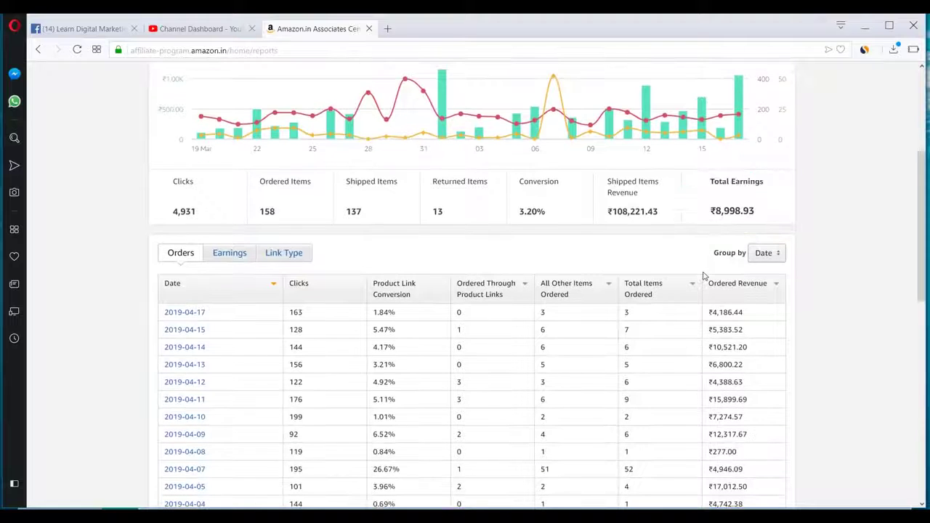
scroll(704, 276, down, 2)
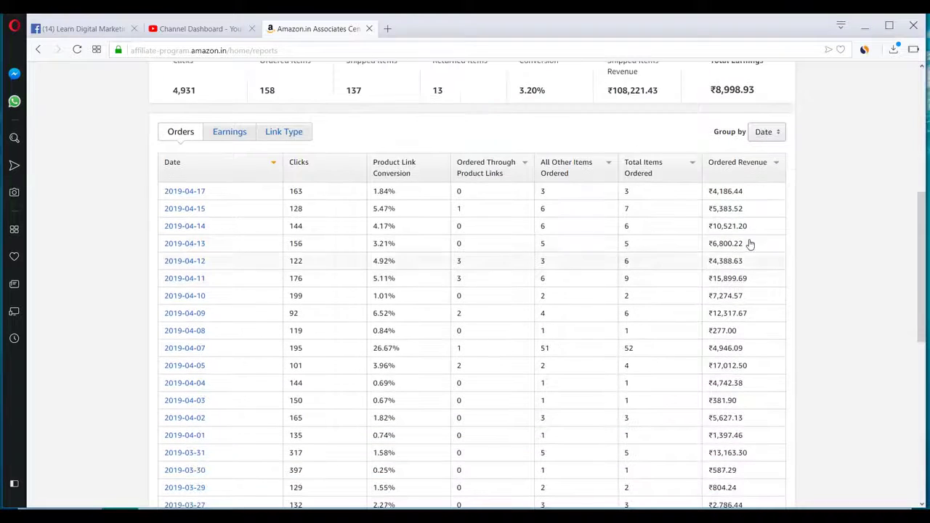
scroll(749, 243, up, 2)
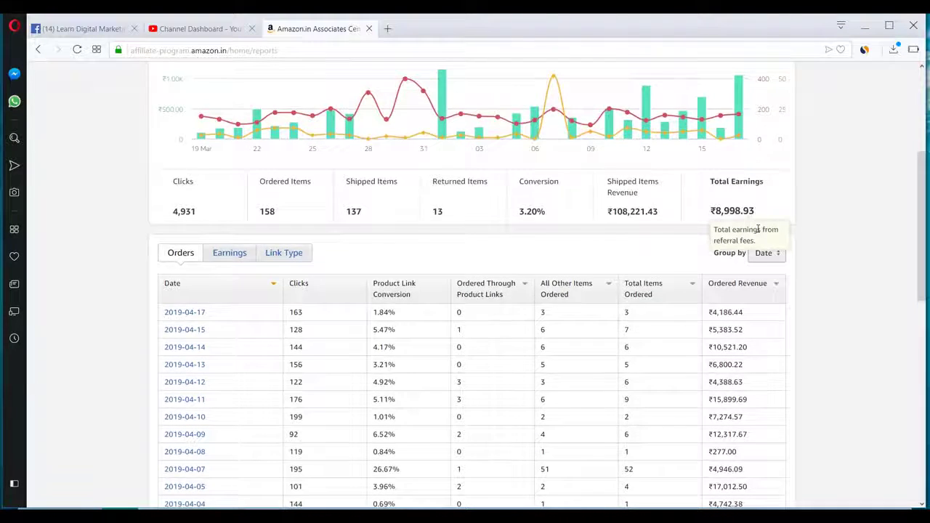
scroll(757, 230, up, 1)
scroll(758, 231, down, 1)
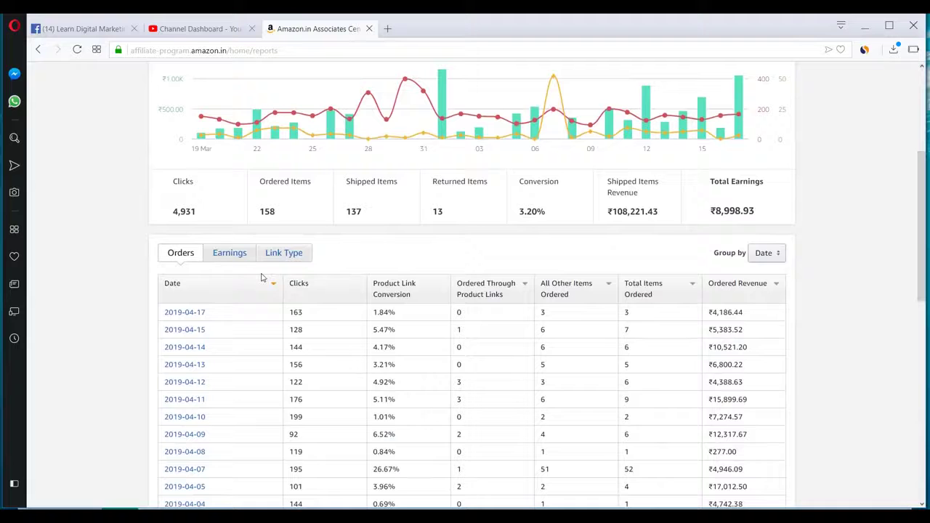
click(228, 253)
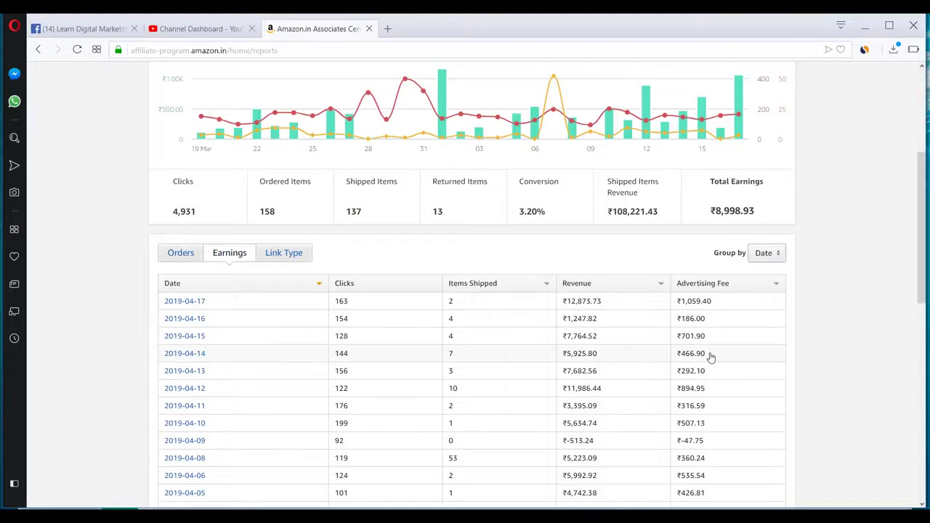
- Open the report date-range choices and scroll through the earnings table
scroll(710, 357, up, 2)
scroll(710, 357, up, 1)
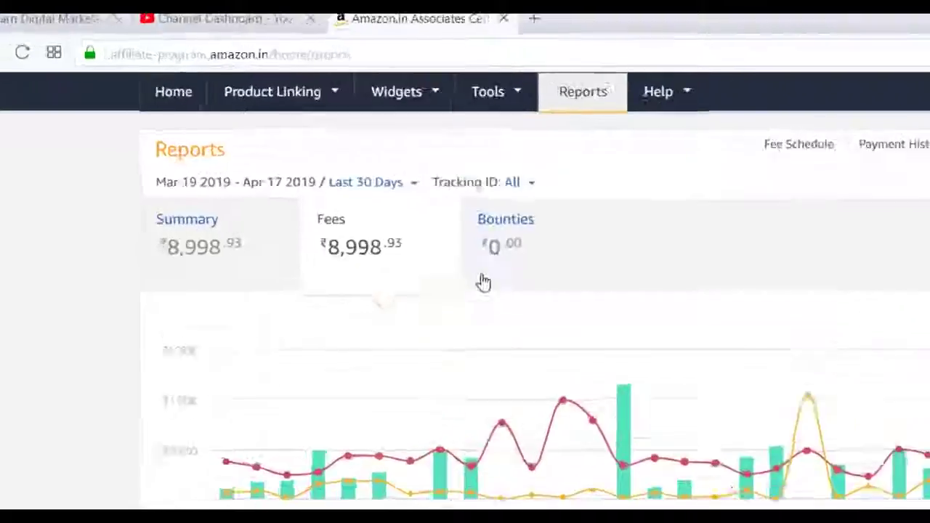
click(291, 131)
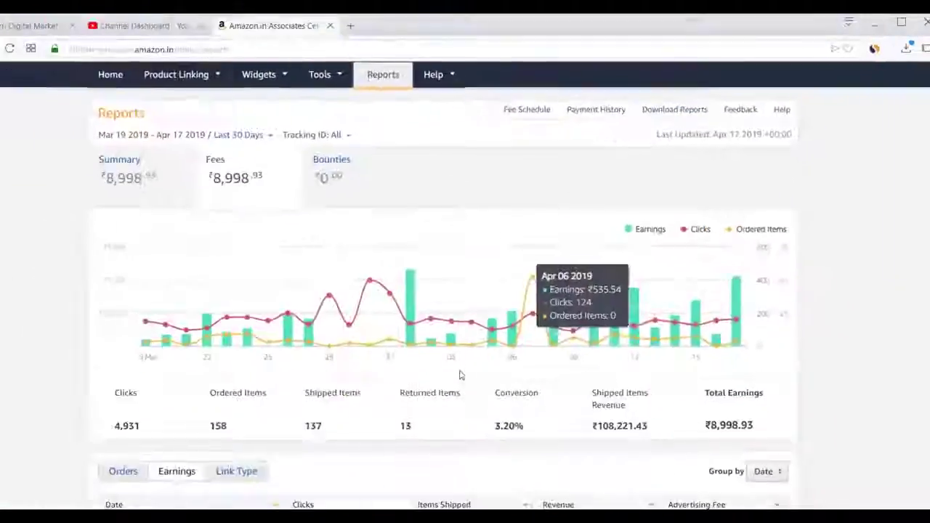
scroll(459, 375, down, 10)
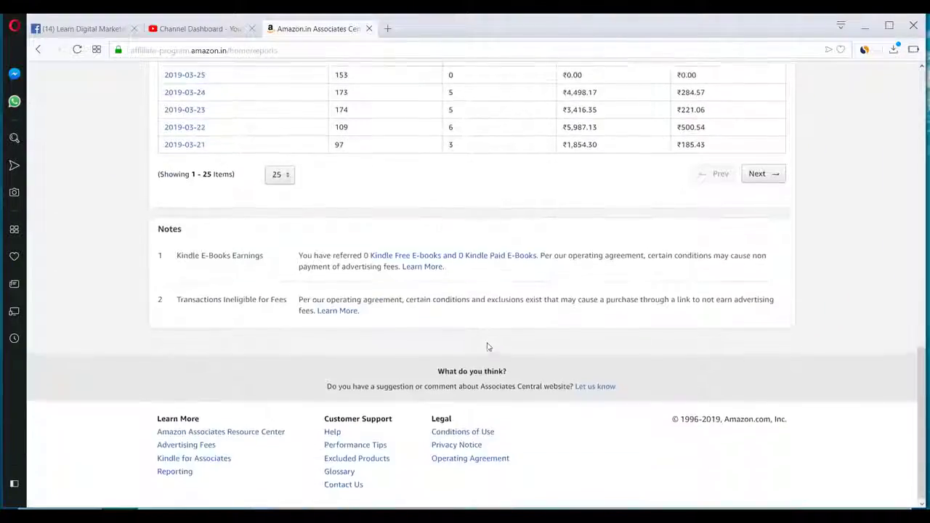
scroll(485, 341, up, 10)
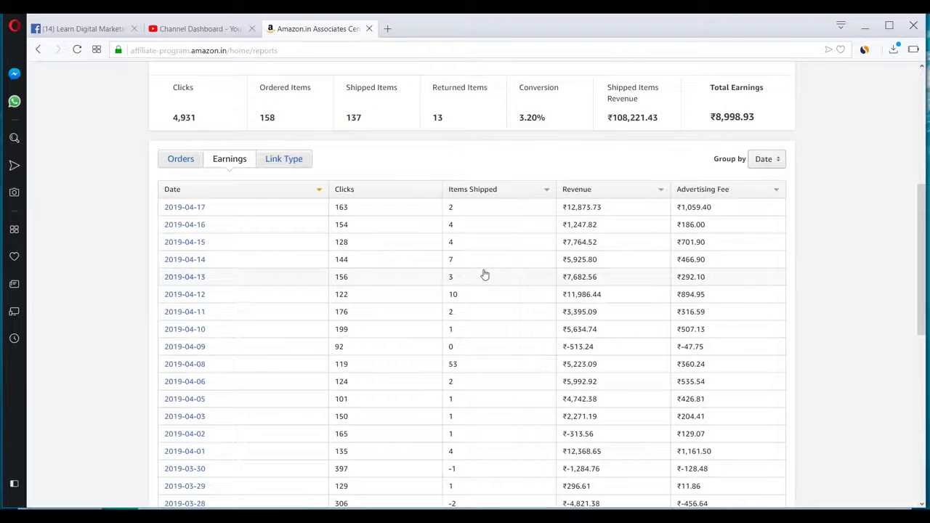
scroll(485, 275, up, 2)
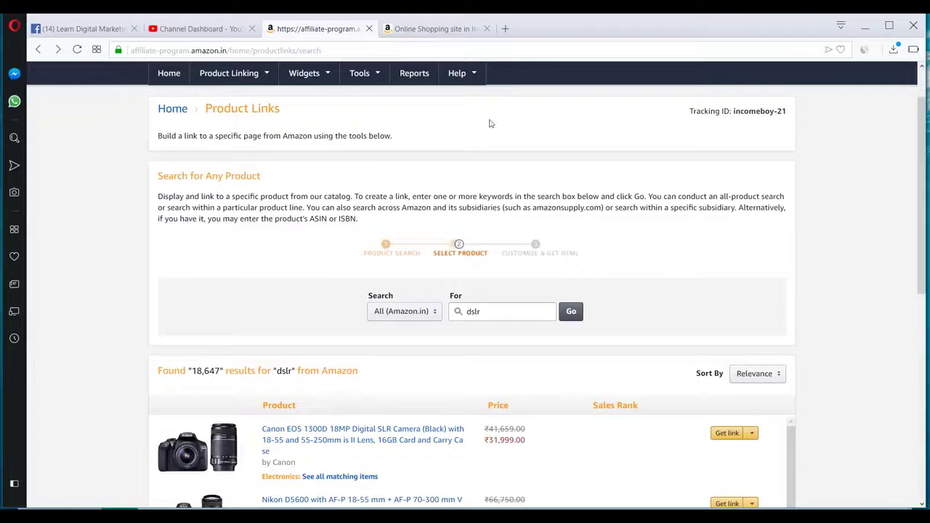
- On the Amazon.in home page, open the OnePlus 6T (Mirror Black, 8GB, 128GB) from Today's Deals
click(426, 29)
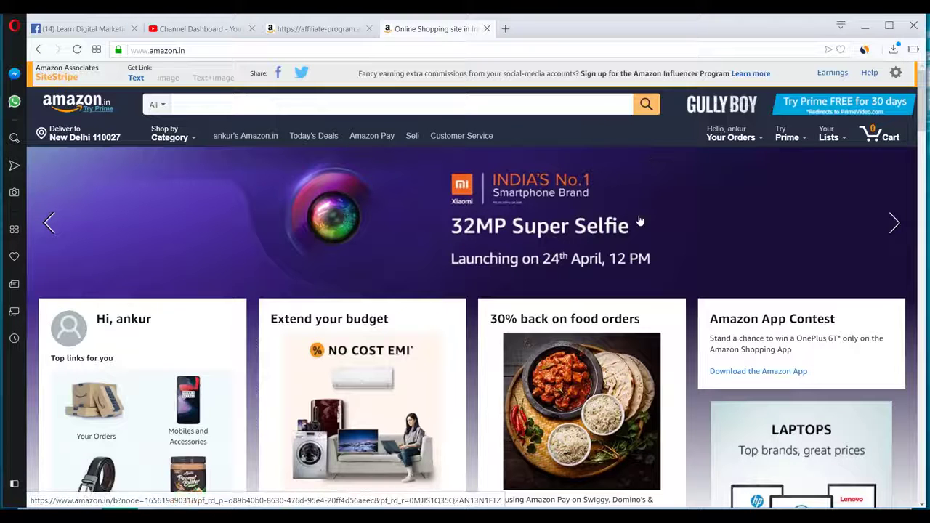
scroll(640, 220, down, 3)
scroll(639, 220, up, 3)
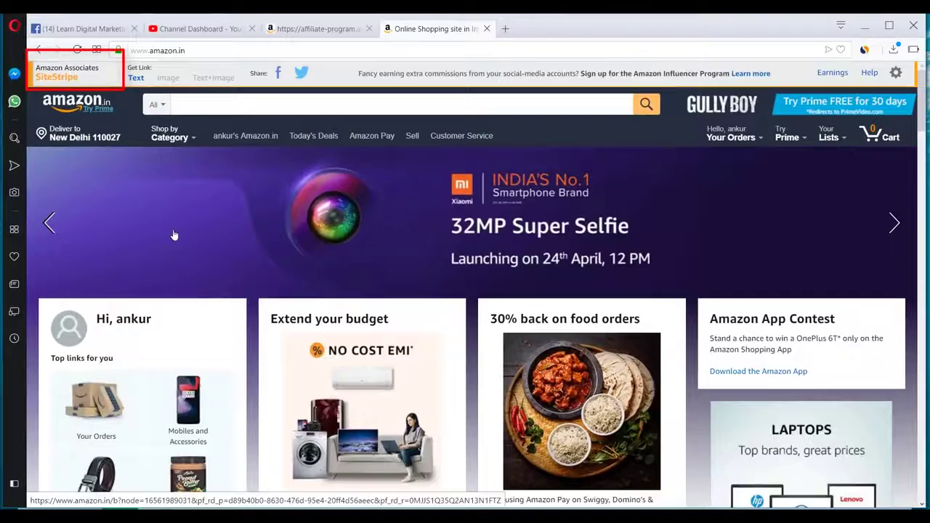
scroll(185, 236, down, 7)
scroll(185, 236, up, 4)
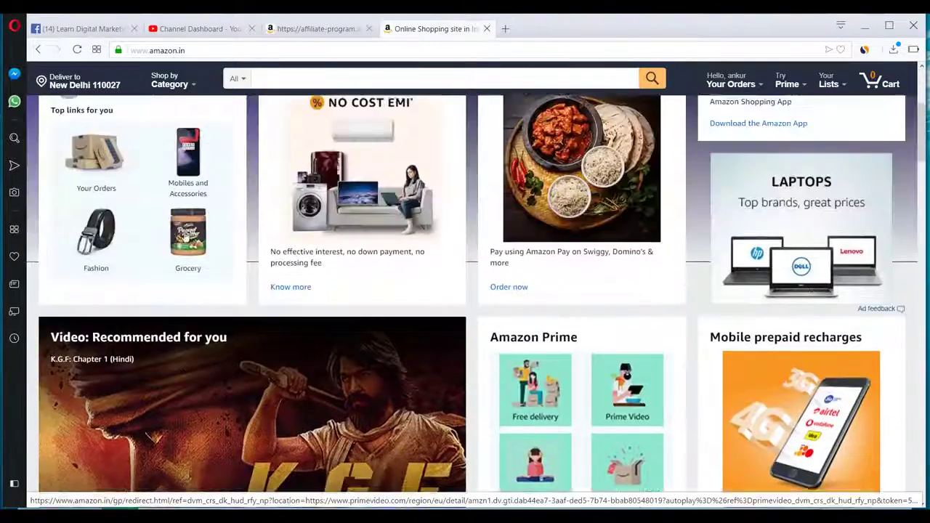
scroll(182, 291, down, 5)
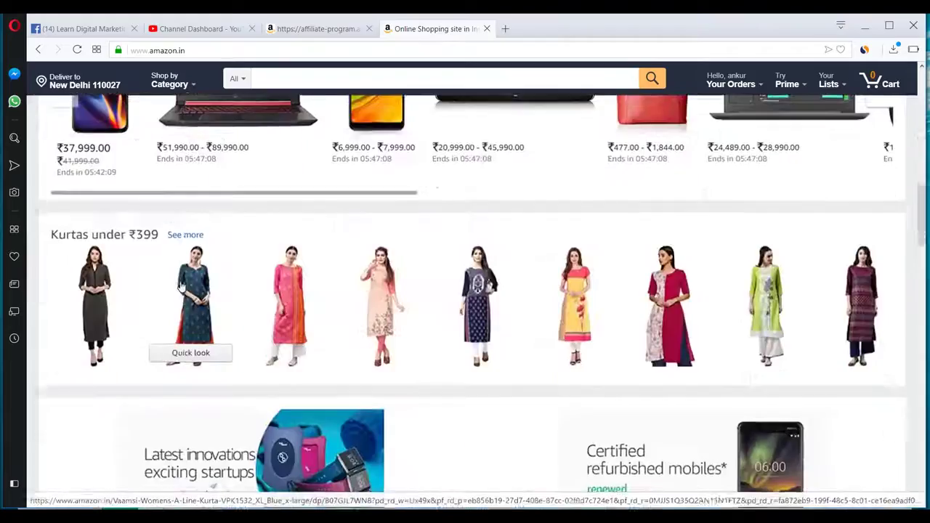
scroll(214, 292, up, 2)
click(117, 67)
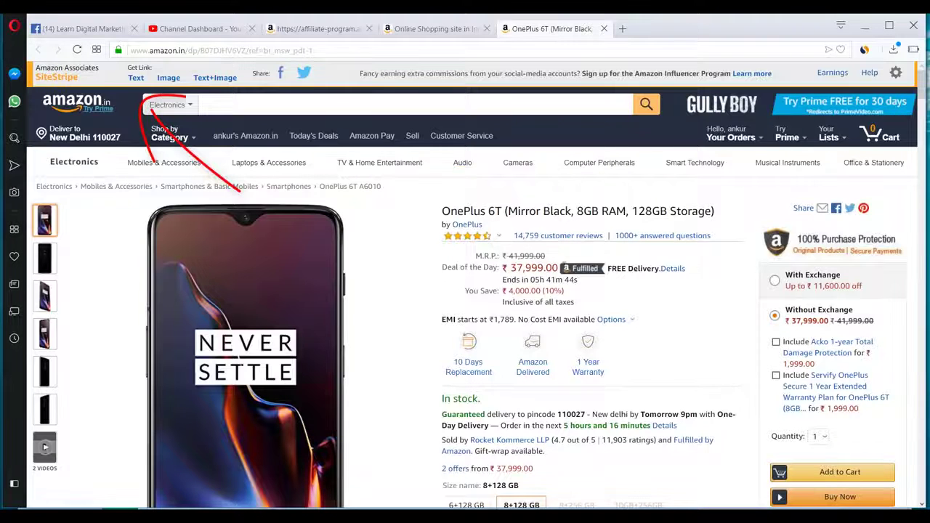
- Generate SiteStripe short text, image and text+image affiliate links for the OnePlus 6T
click(136, 78)
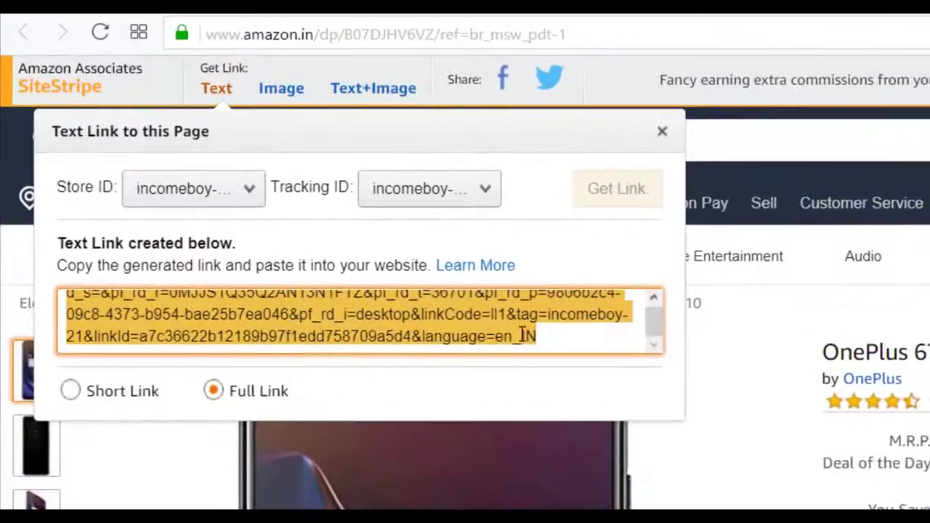
click(88, 390)
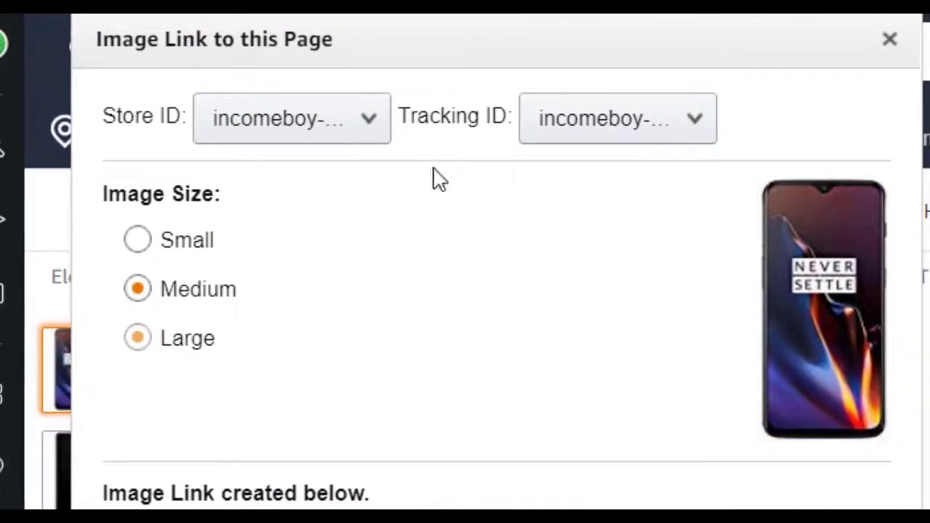
scroll(406, 349, down, 2)
click(366, 430)
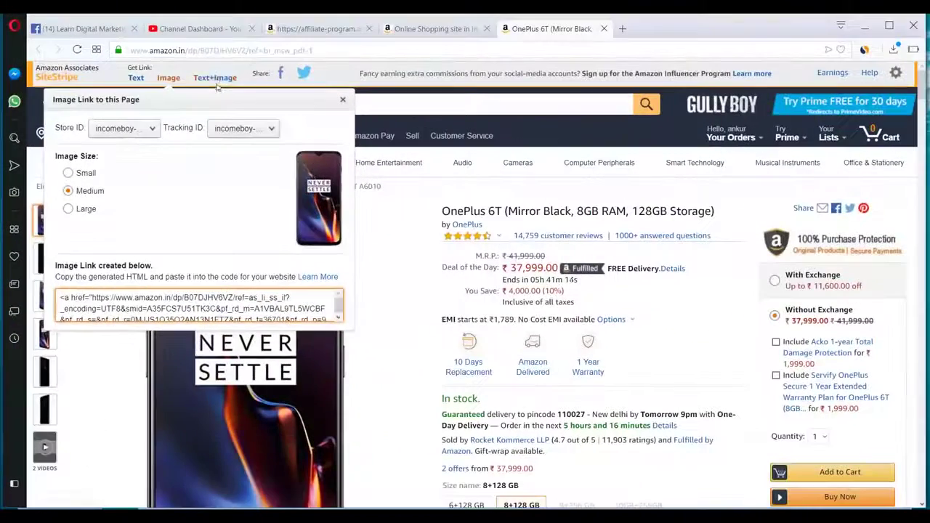
click(215, 78)
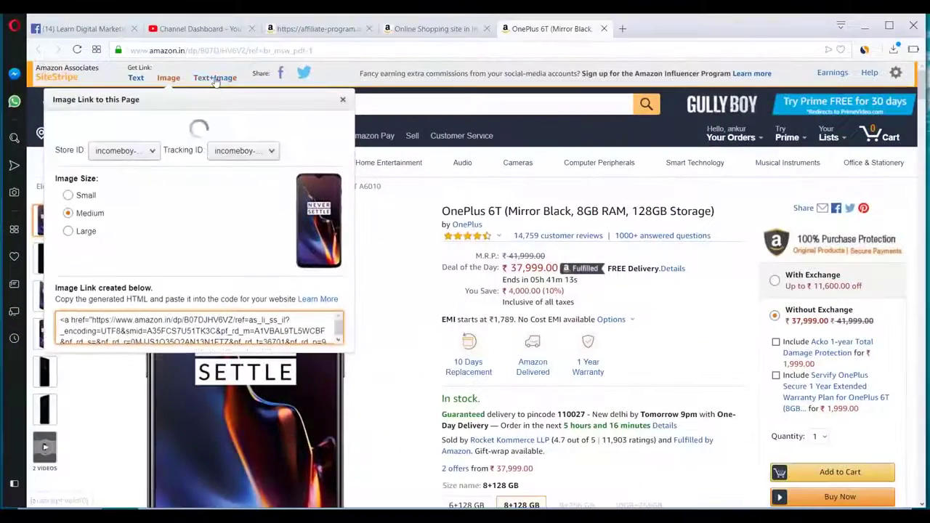
click(136, 77)
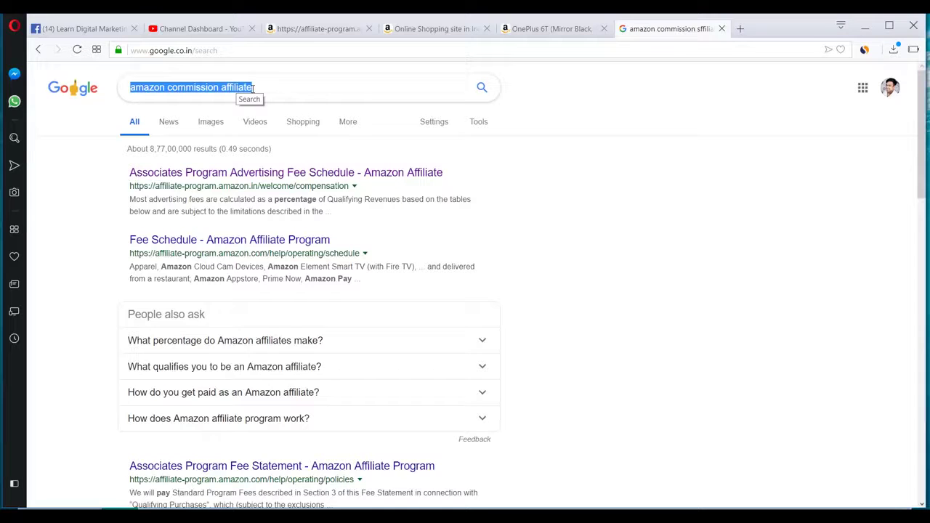
- Open the Associates fee schedule result from the 'amazon commission affiliate' Google search
click(254, 88)
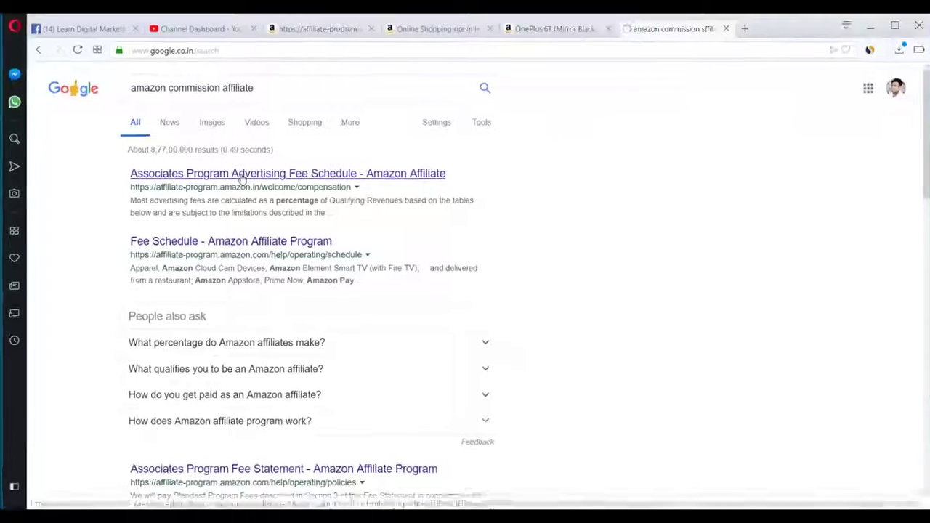
click(435, 284)
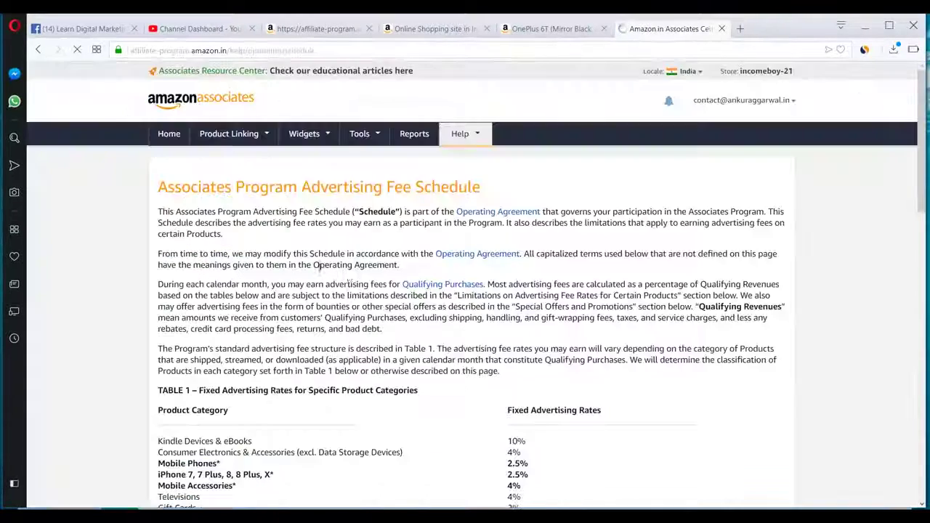
scroll(342, 276, down, 5)
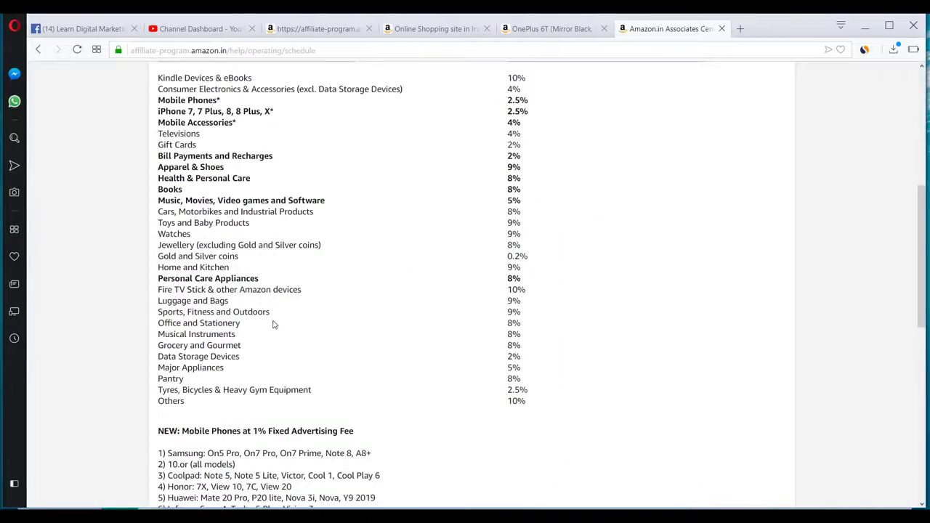
- Review the fee schedule's category rates table, then return to the Amazon.in home page
scroll(273, 325, down, 4)
scroll(484, 191, up, 5)
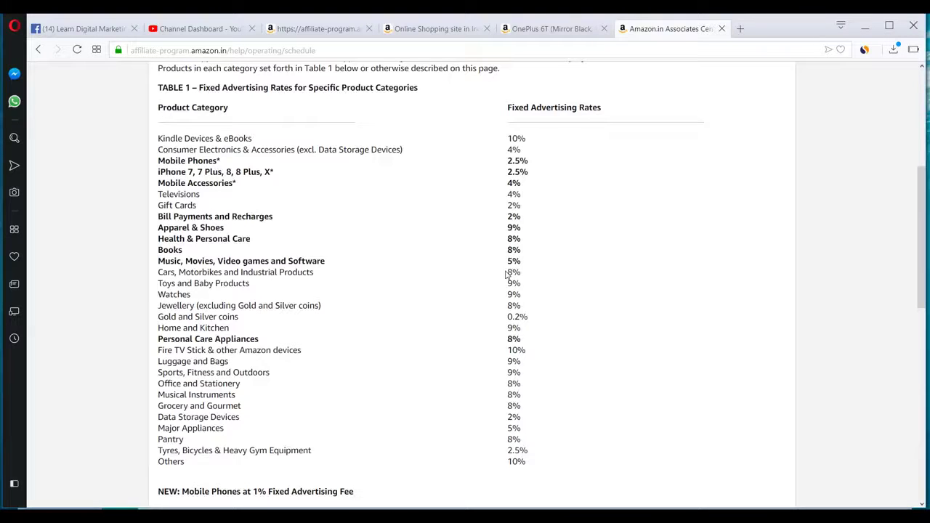
key(ctrl+Tab)
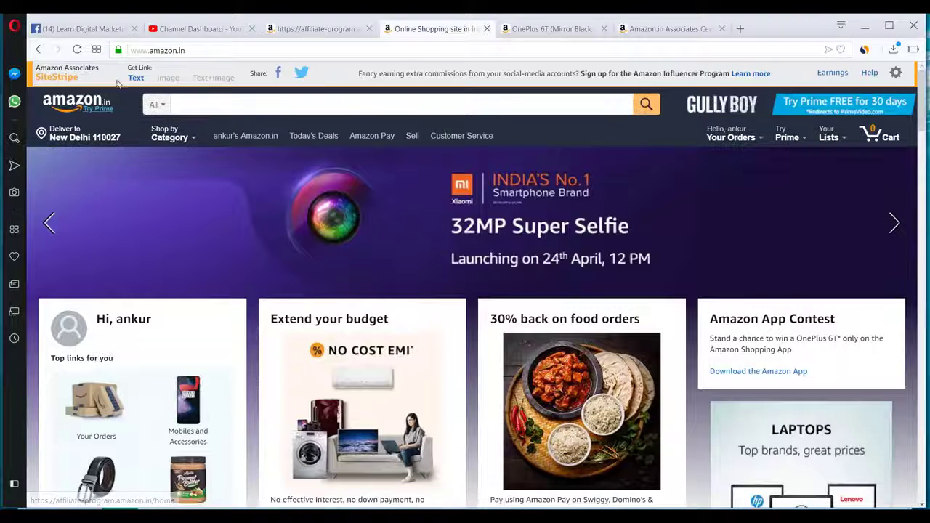
- Scroll the Amazon.in home page down to Today's Deals
scroll(422, 205, down, 9)
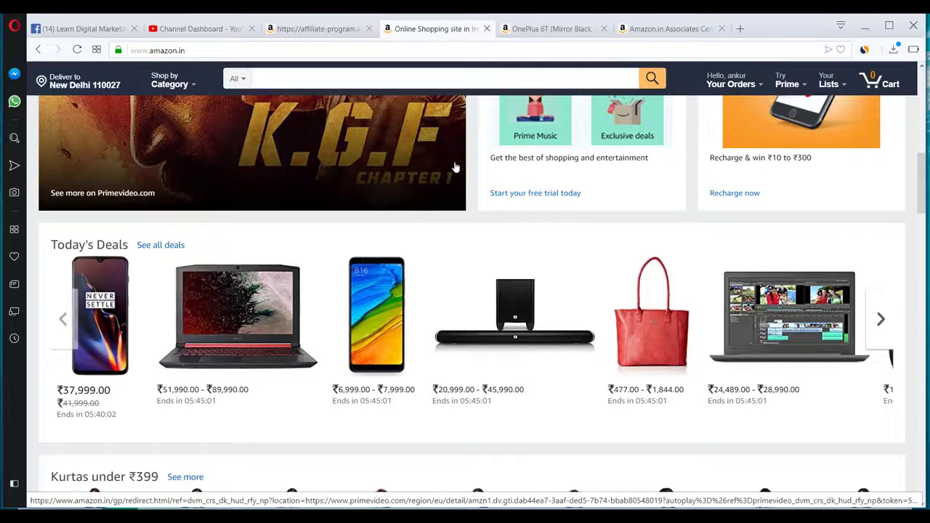
click(322, 29)
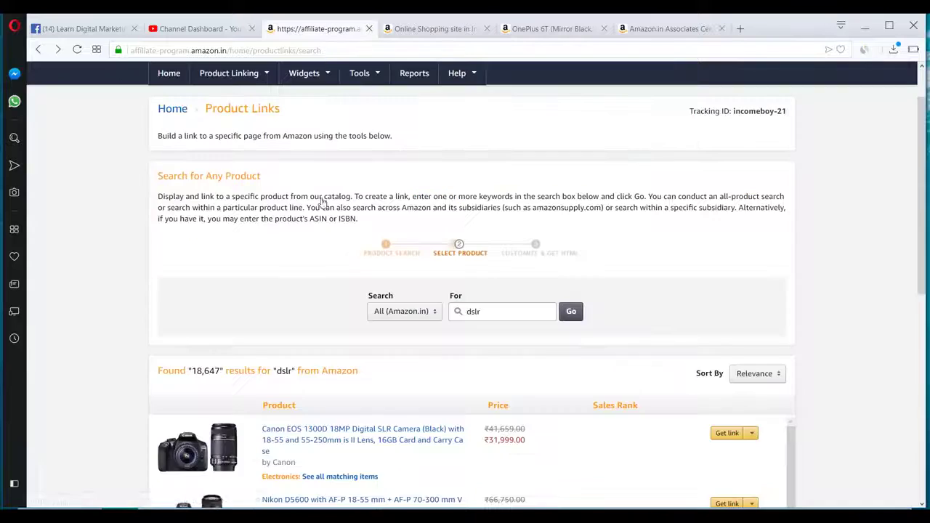
scroll(320, 238, down, 4)
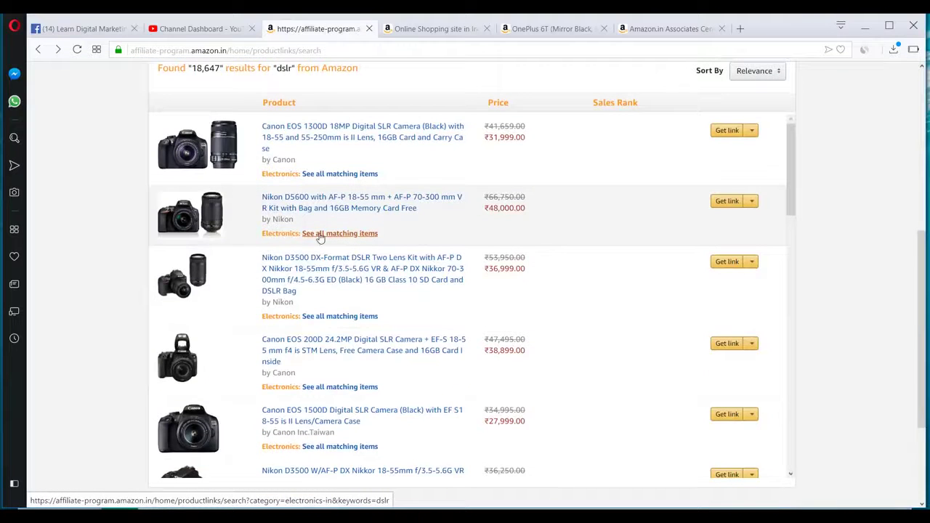
scroll(321, 236, down, 12)
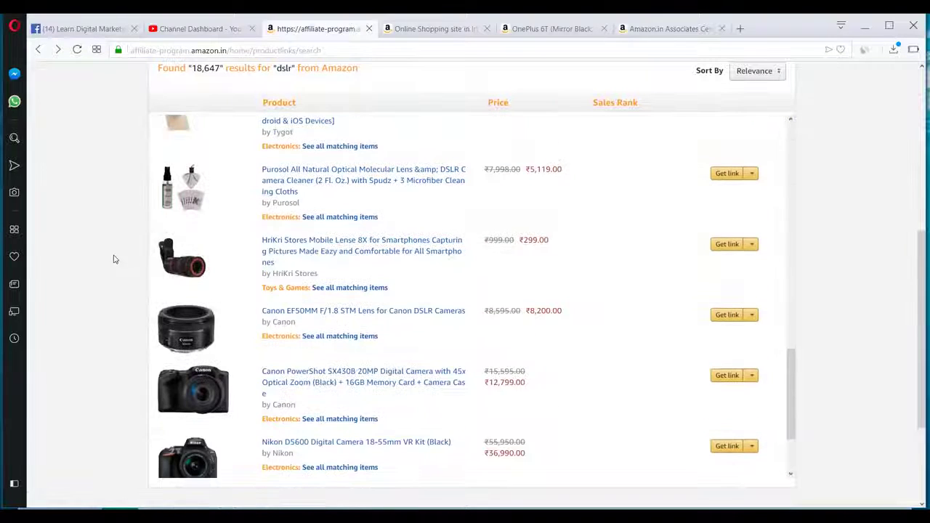
scroll(114, 259, down, 2)
scroll(114, 260, up, 5)
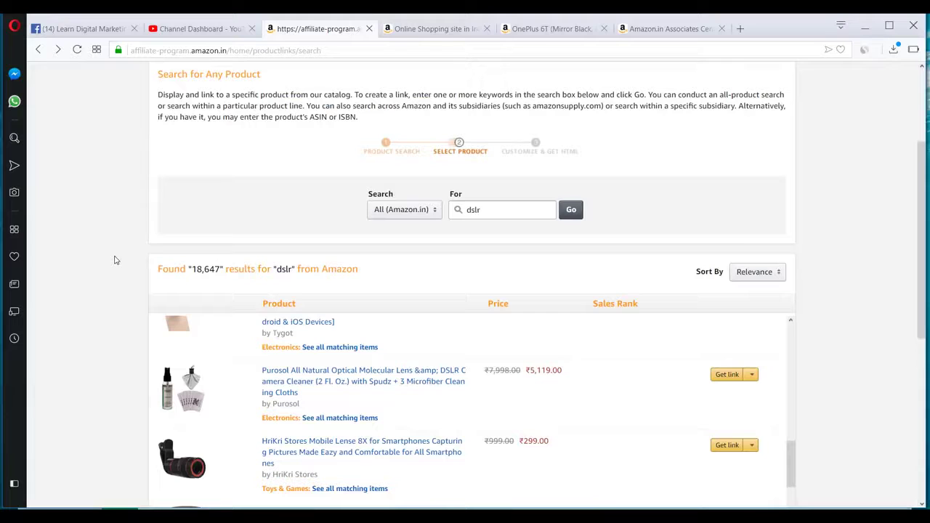